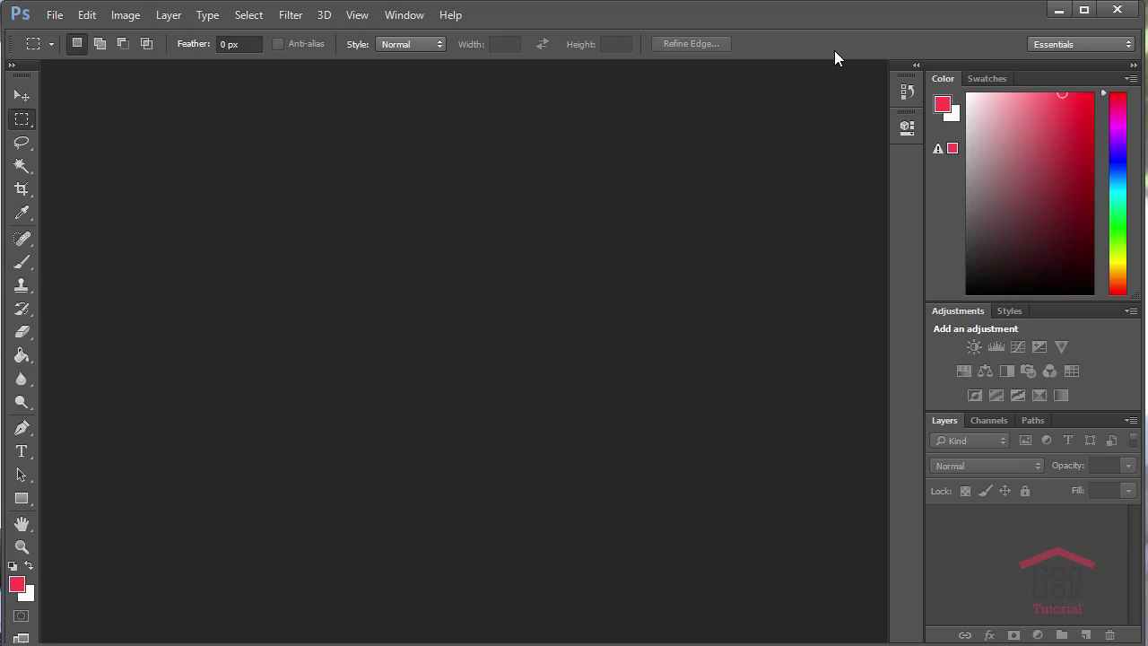
Switch the workspace layout from Essentials to Typography.
click(1049, 45)
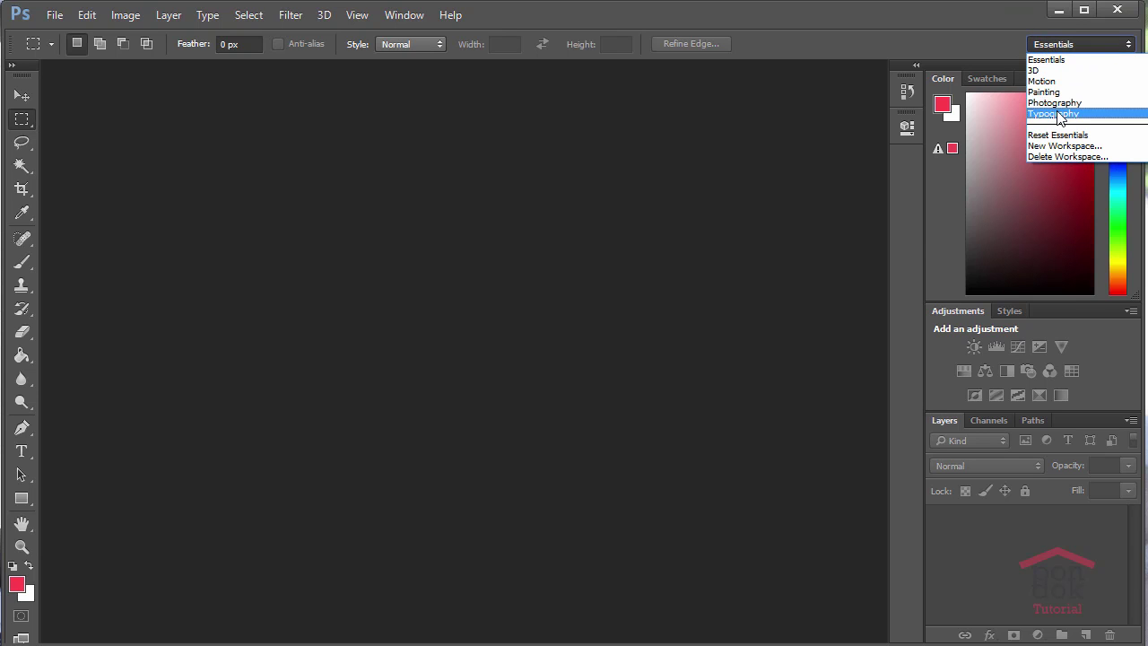
click(1059, 114)
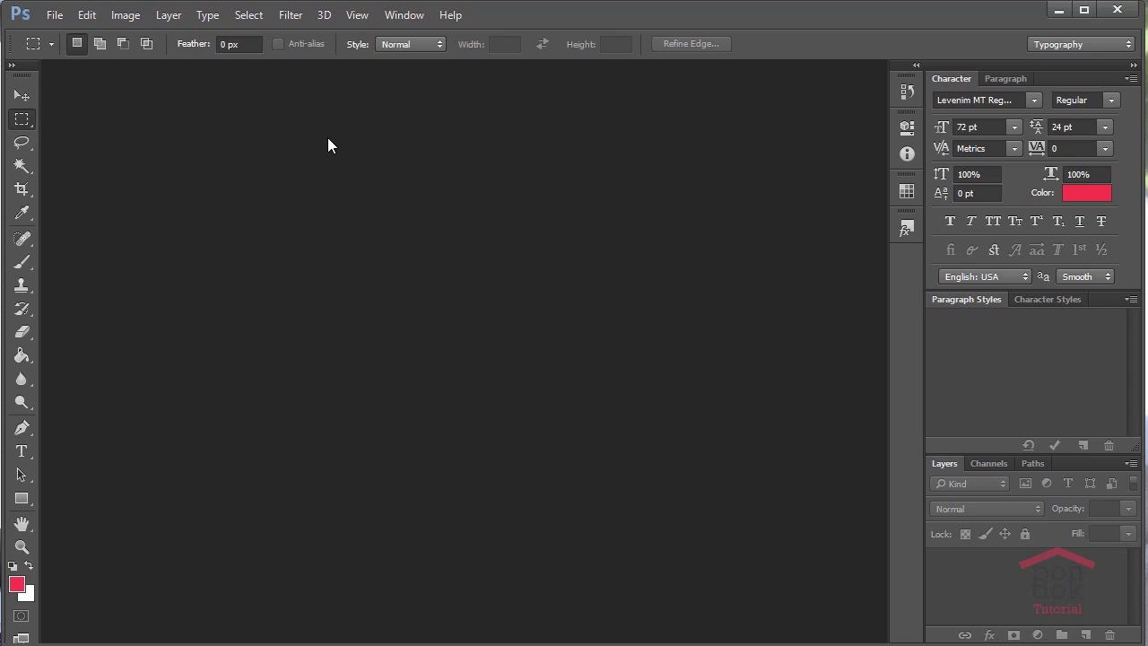
Start a new document and name it "Dasar Web".
click(56, 17)
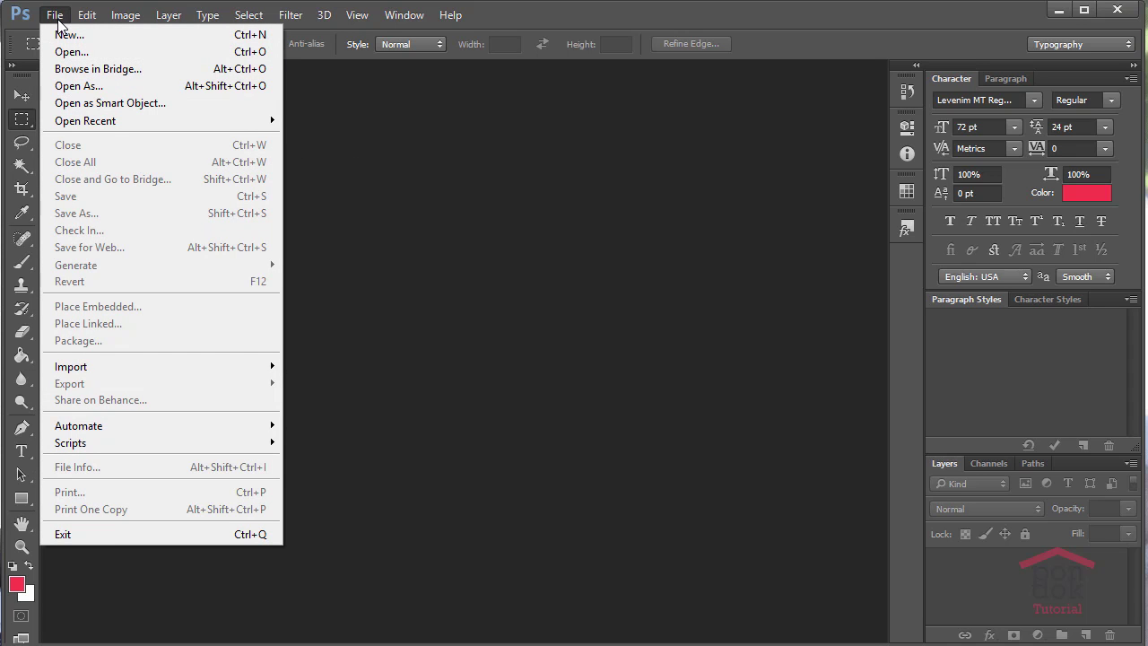
click(115, 37)
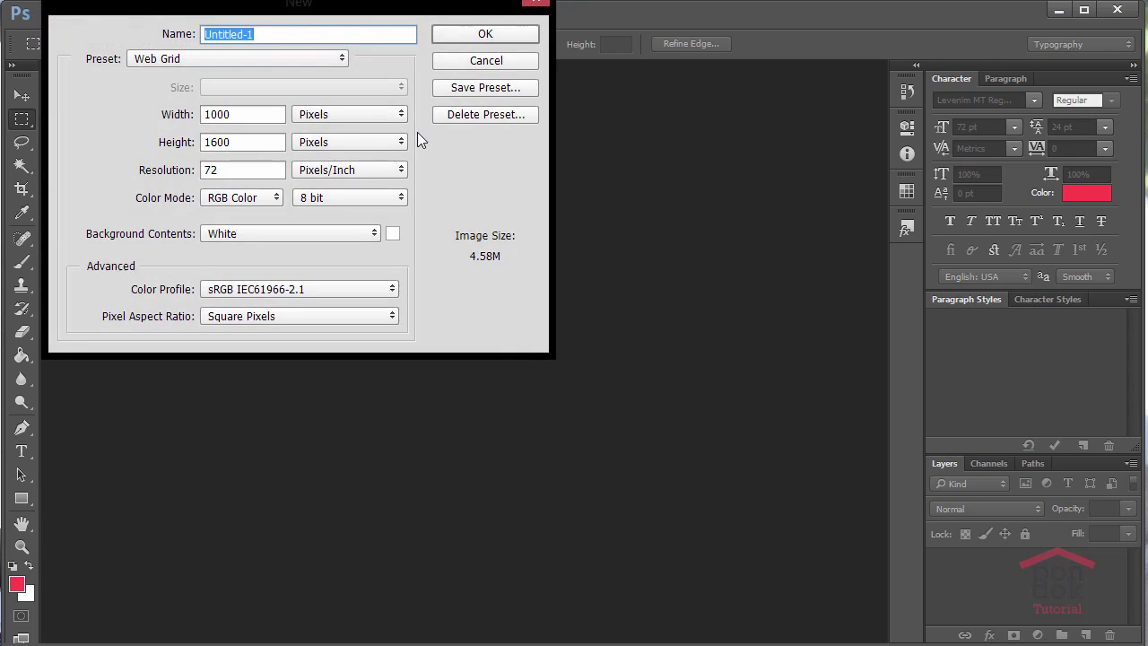
drag(346, 9, 529, 140)
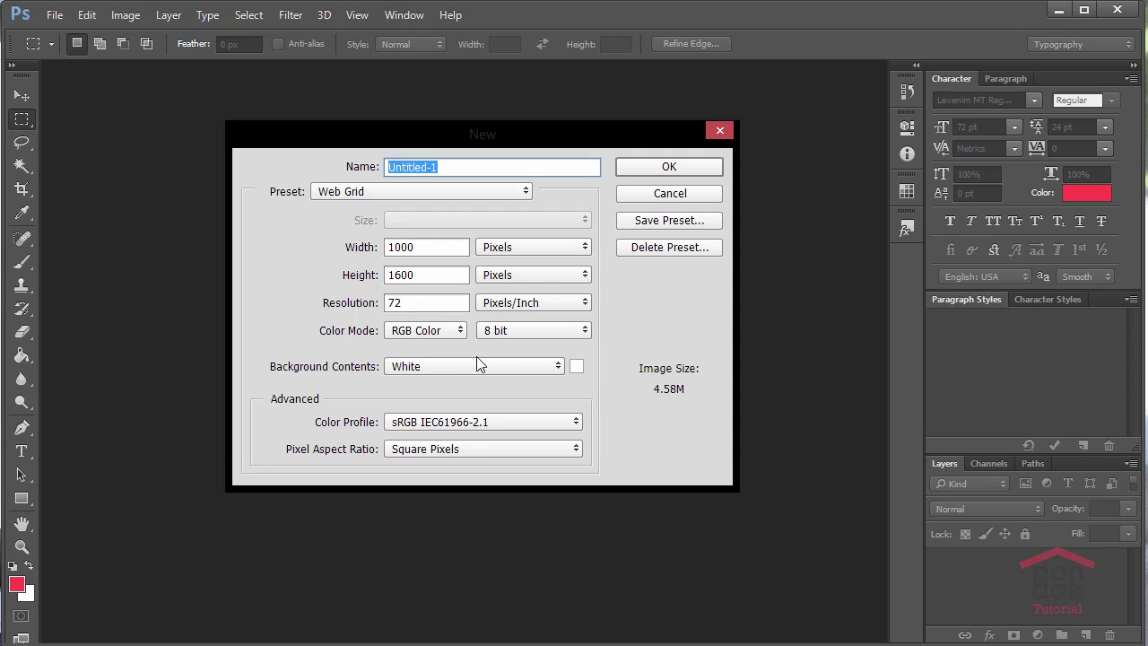
click(887, 560)
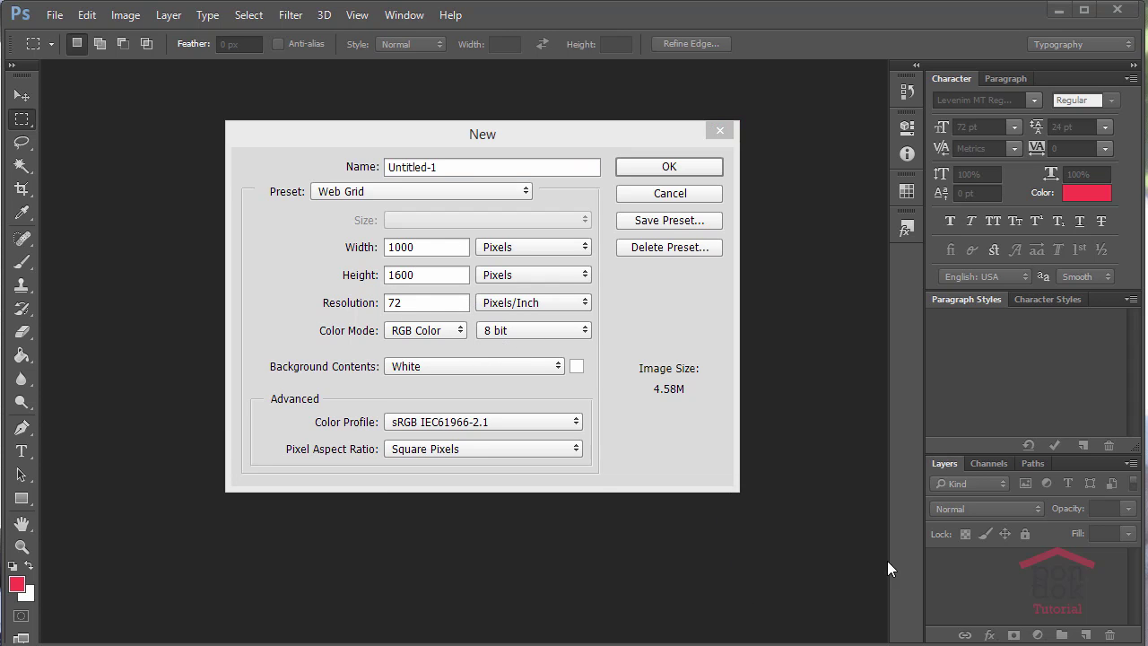
click(443, 174)
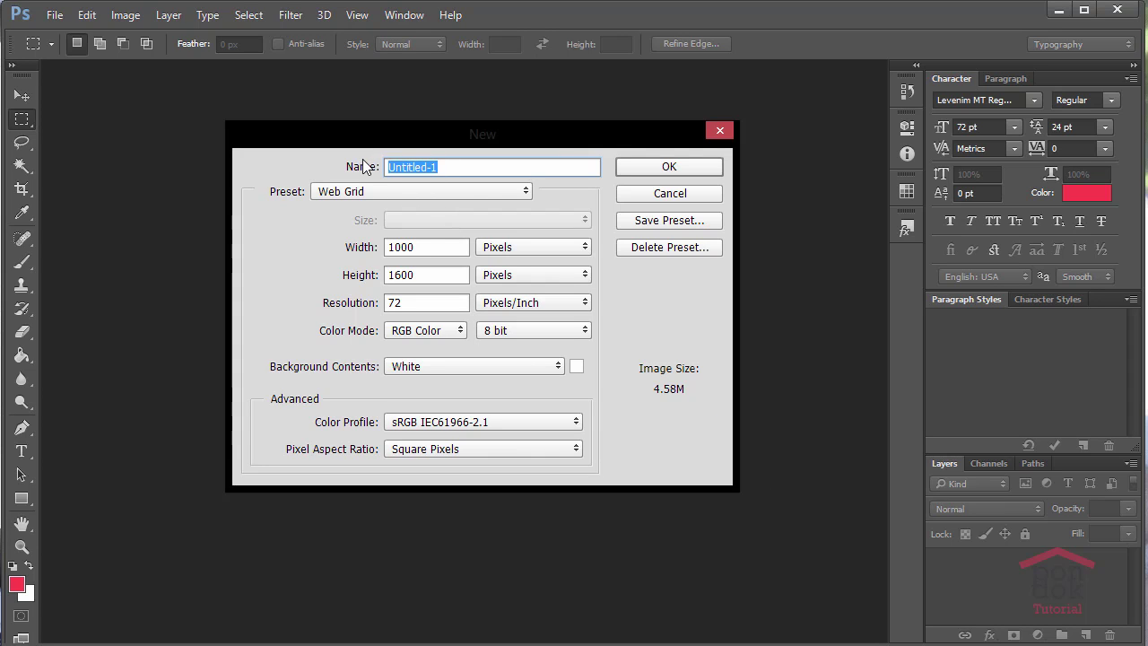
text(Dasar We)
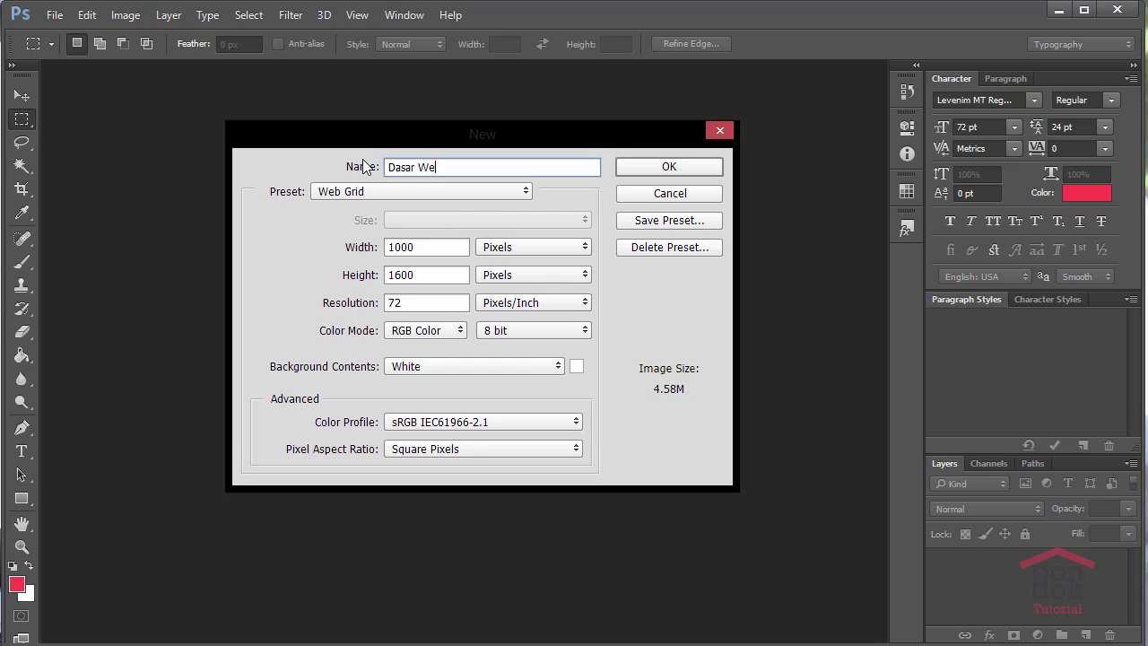
text(b)
Try the Web preset and the U.S. Paper preset for the new document.
click(358, 194)
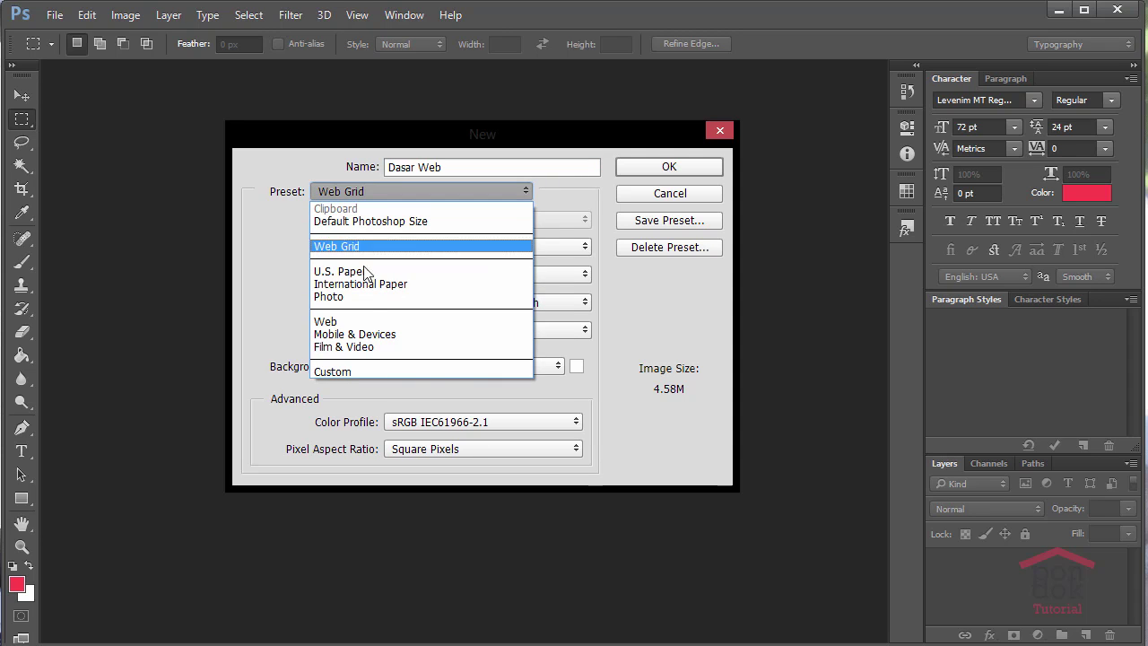
click(365, 325)
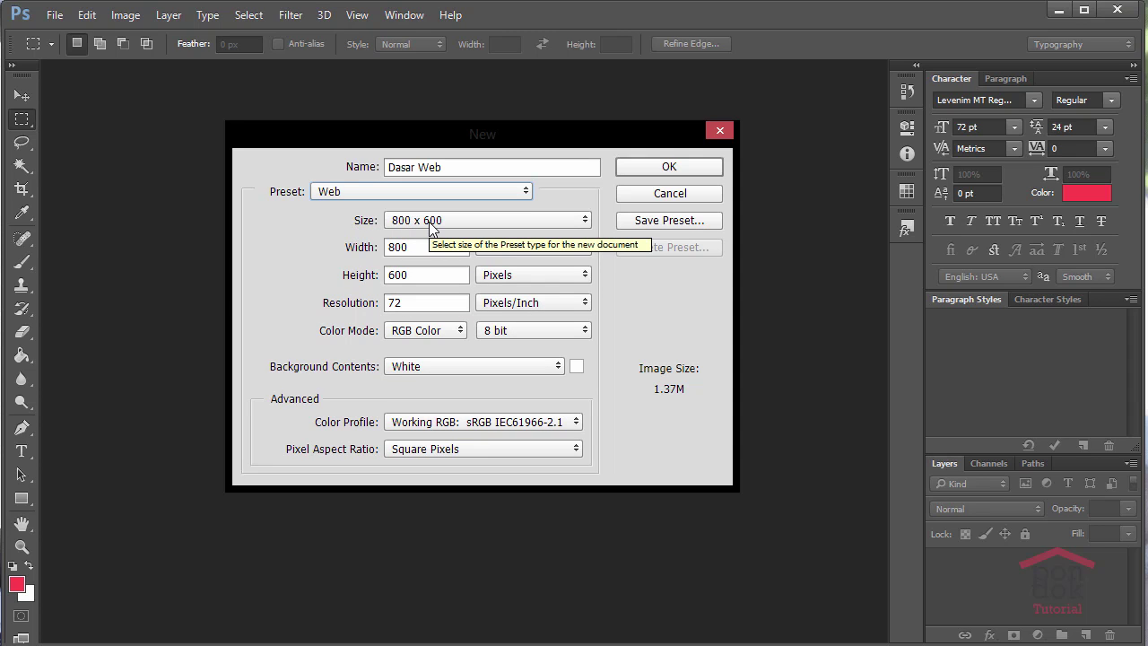
click(435, 194)
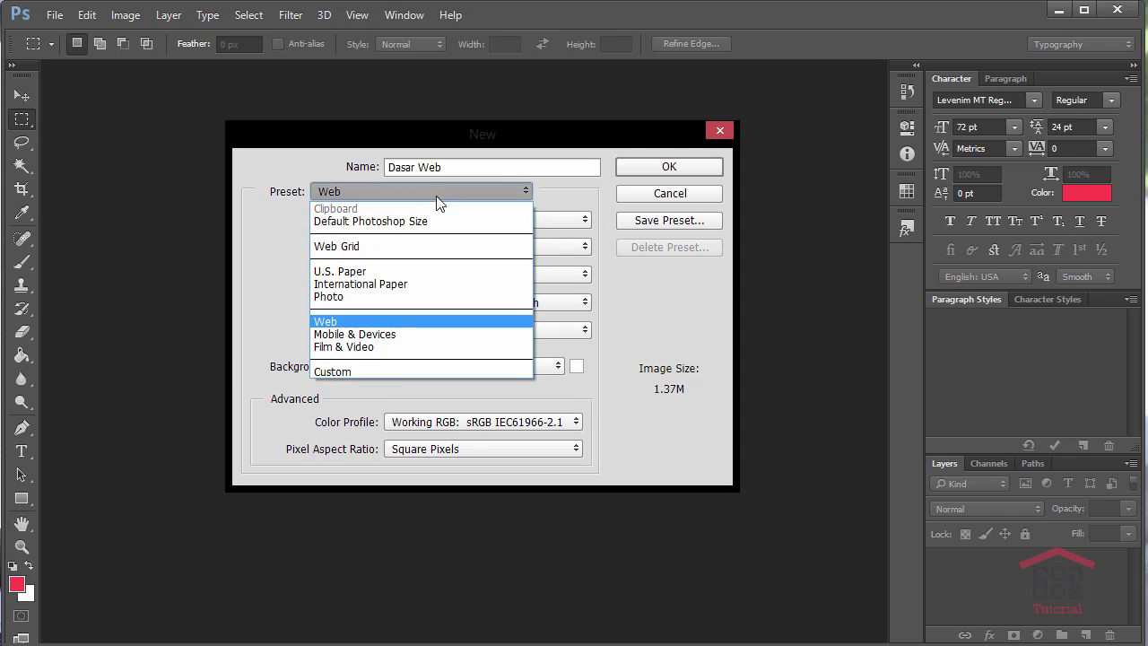
click(380, 273)
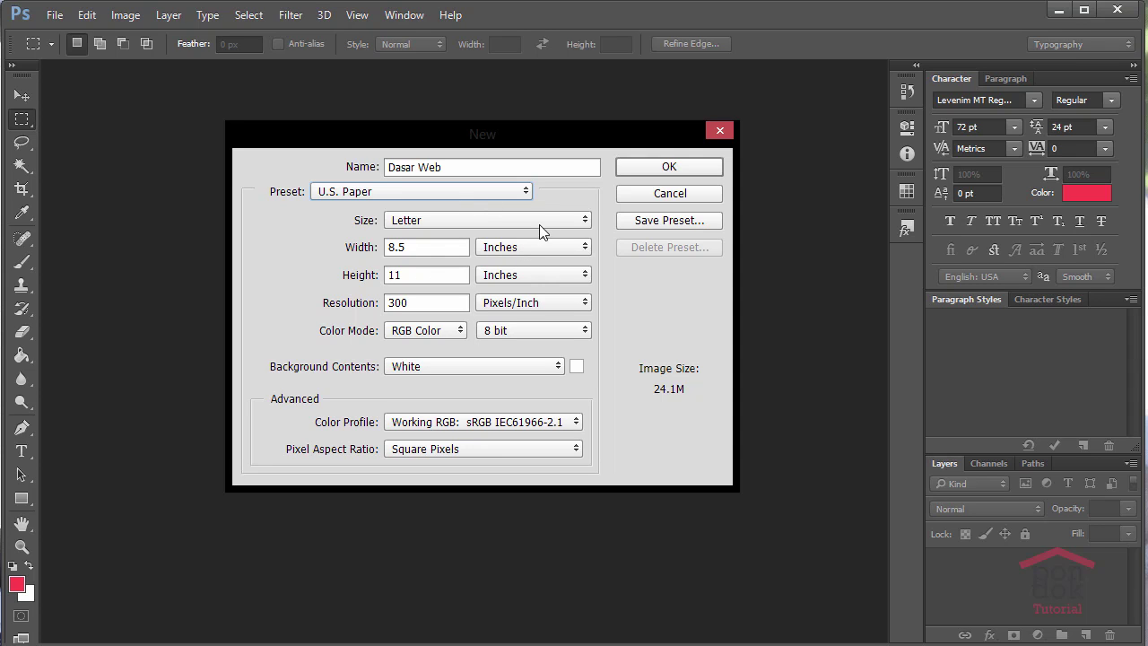
Choose the Web preset and set the new document's width to 1000 pixels and height to 1600 pixels.
click(506, 193)
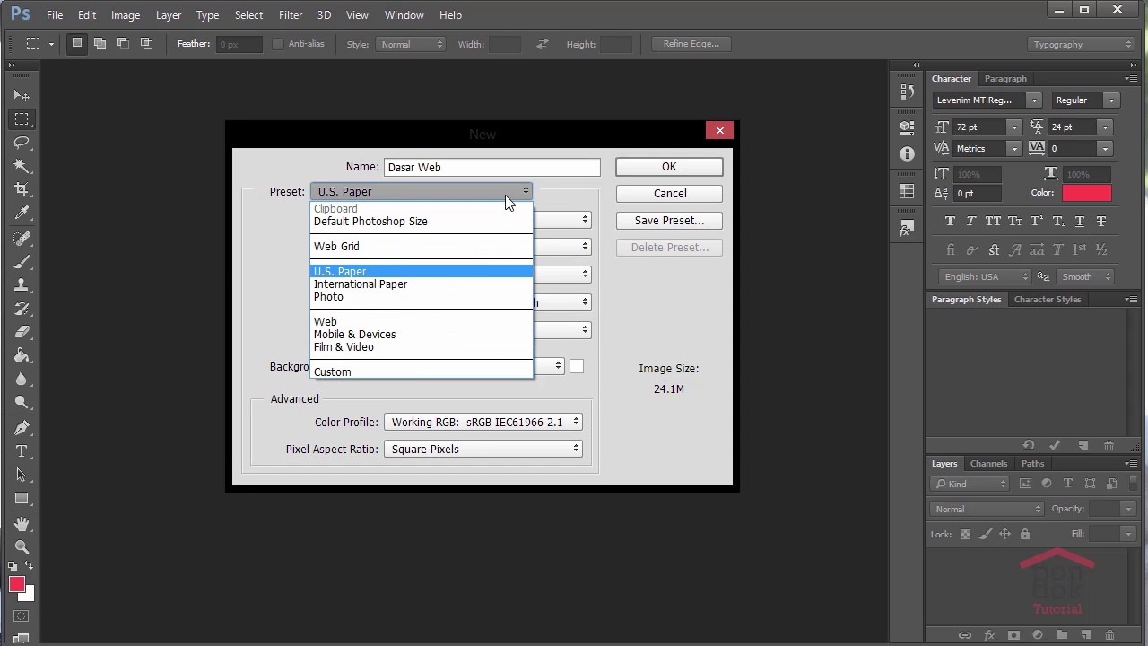
click(414, 321)
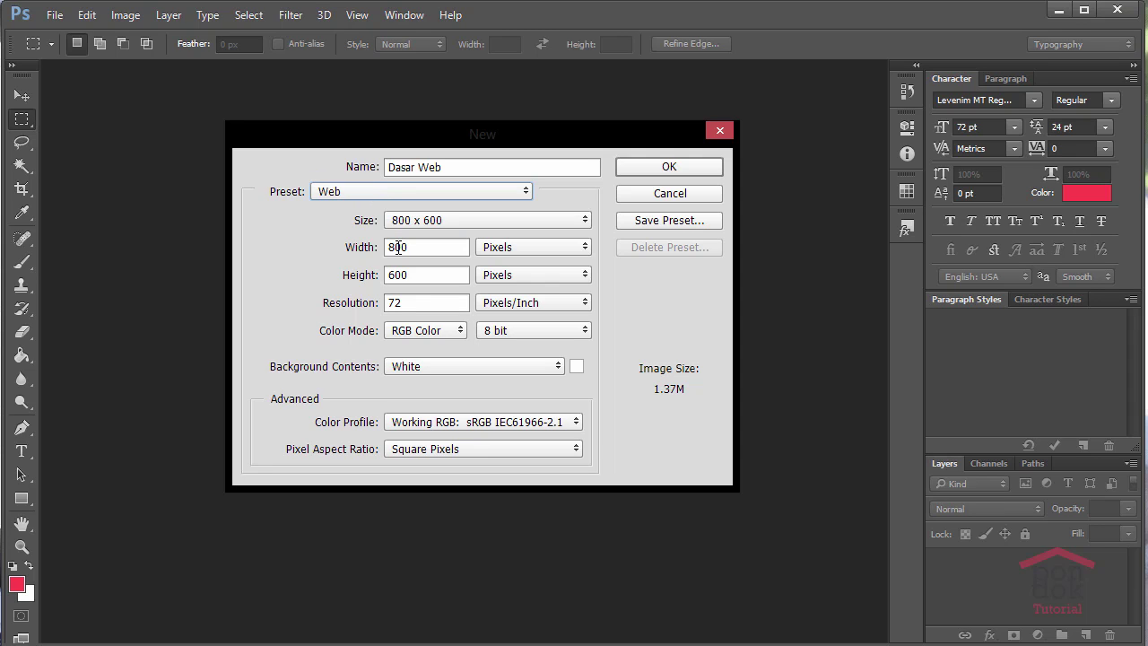
drag(398, 248, 391, 248)
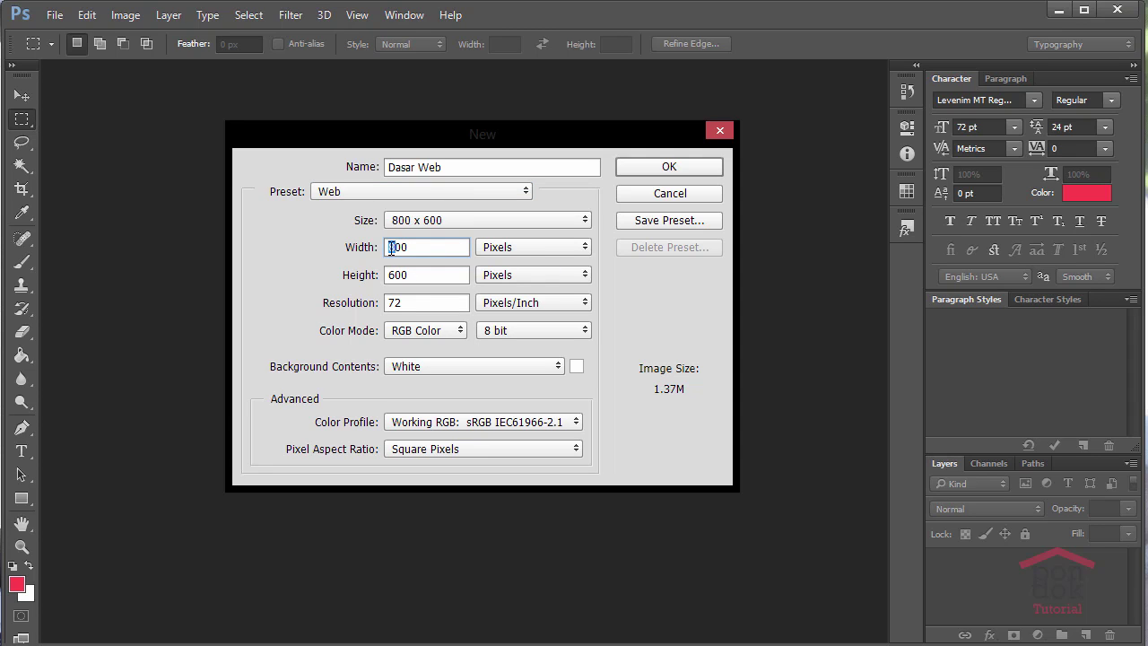
text(10)
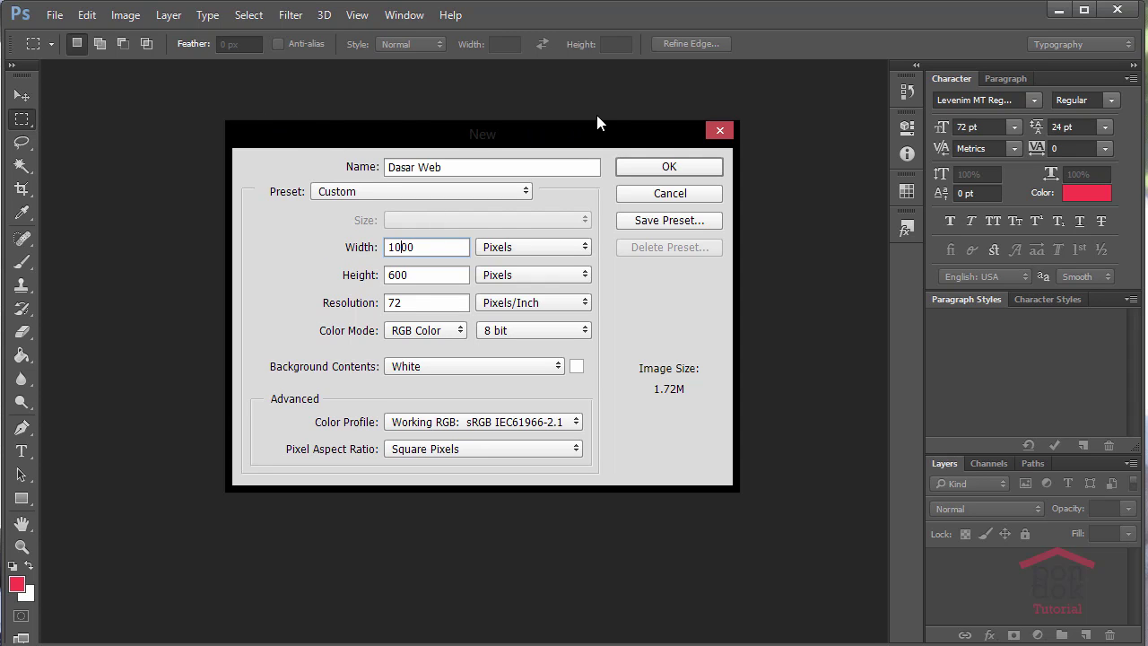
click(392, 274)
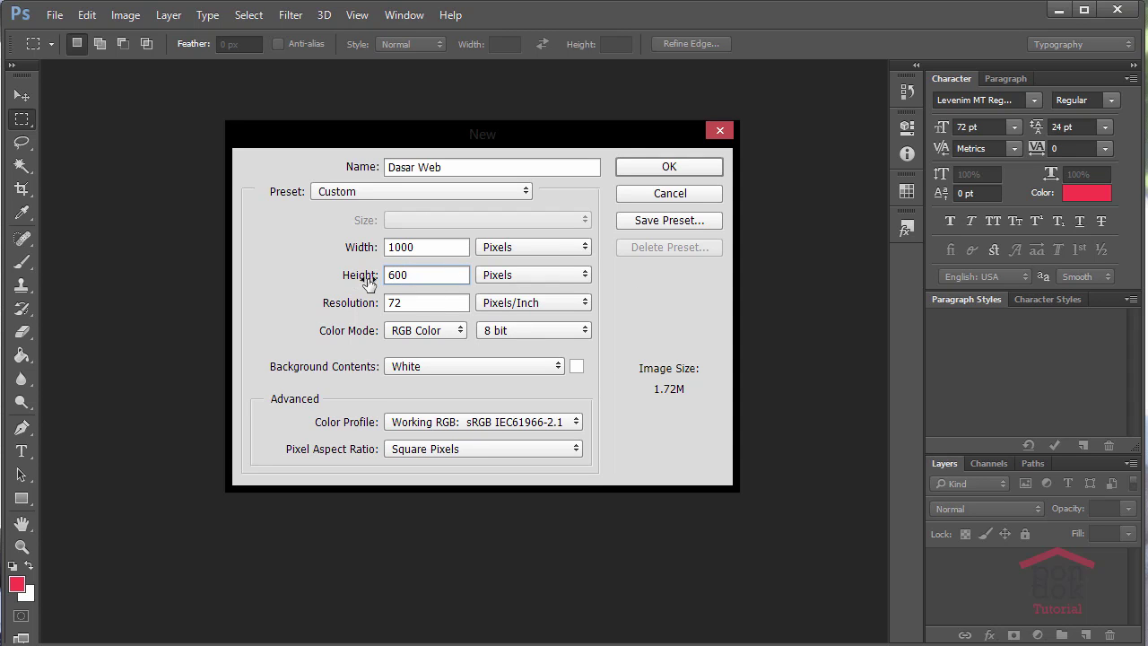
text(1)
Examine the available background contents options and the background color picker for the new document.
click(431, 367)
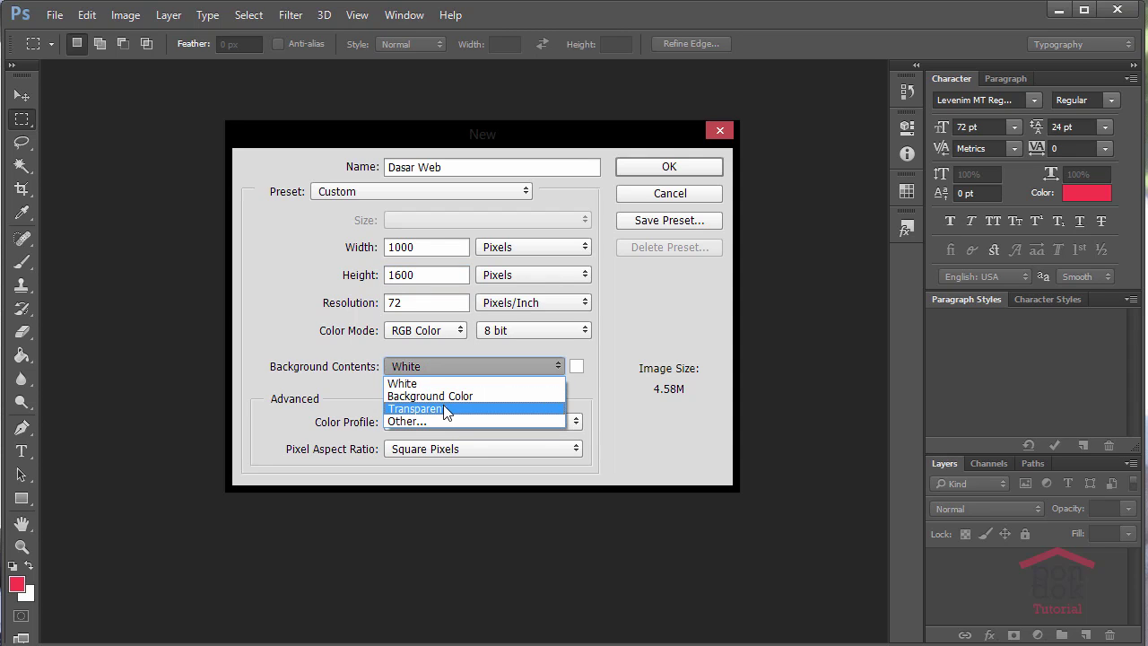
click(592, 371)
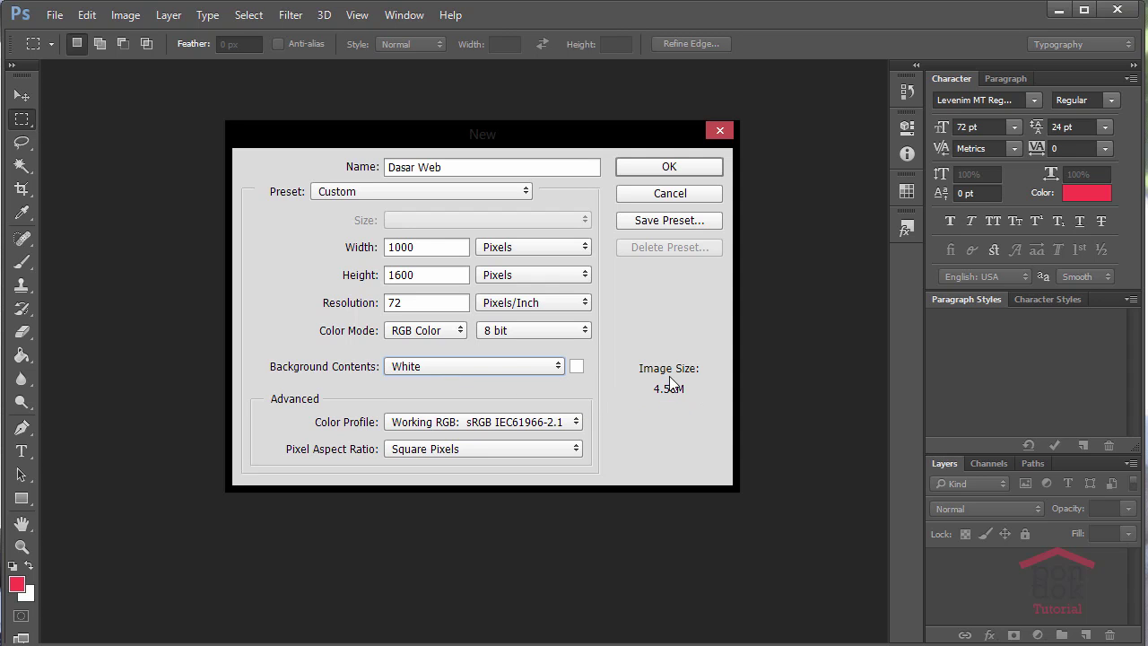
click(577, 366)
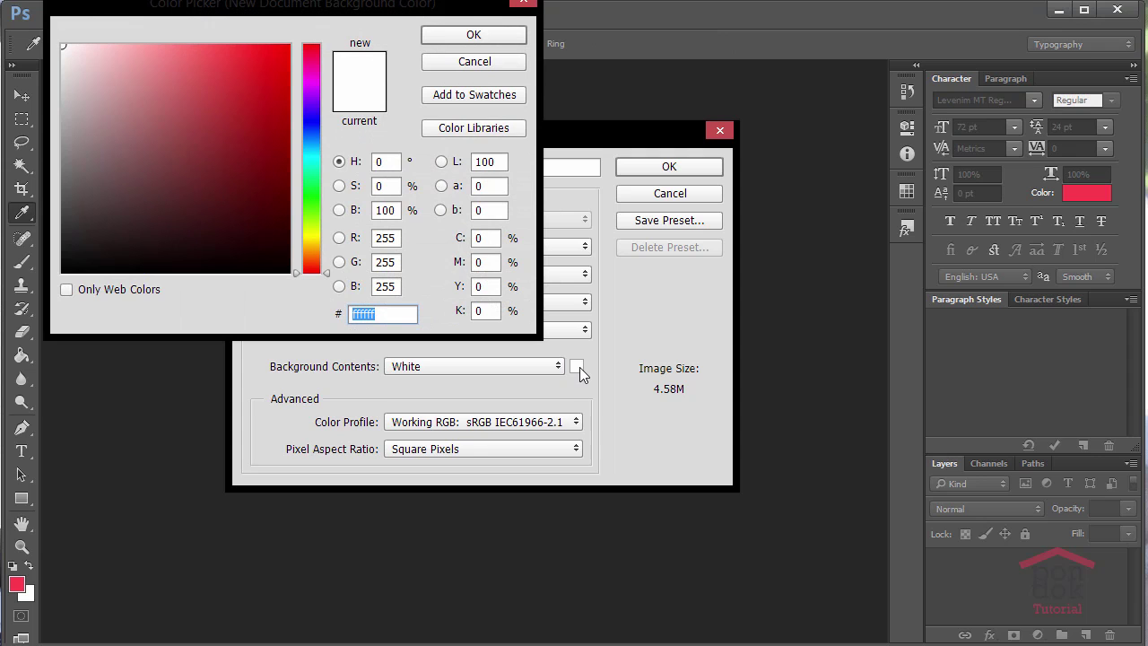
click(489, 62)
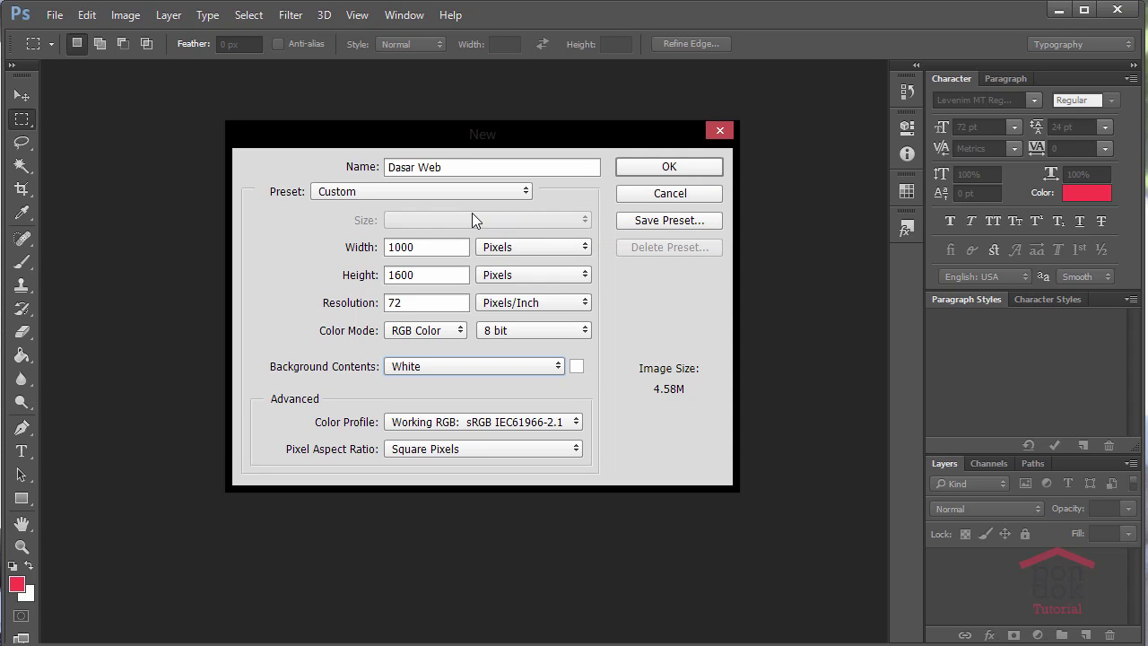
Save the settings as a preset named "1000 px X 1600 px" and create the document from that preset.
click(639, 221)
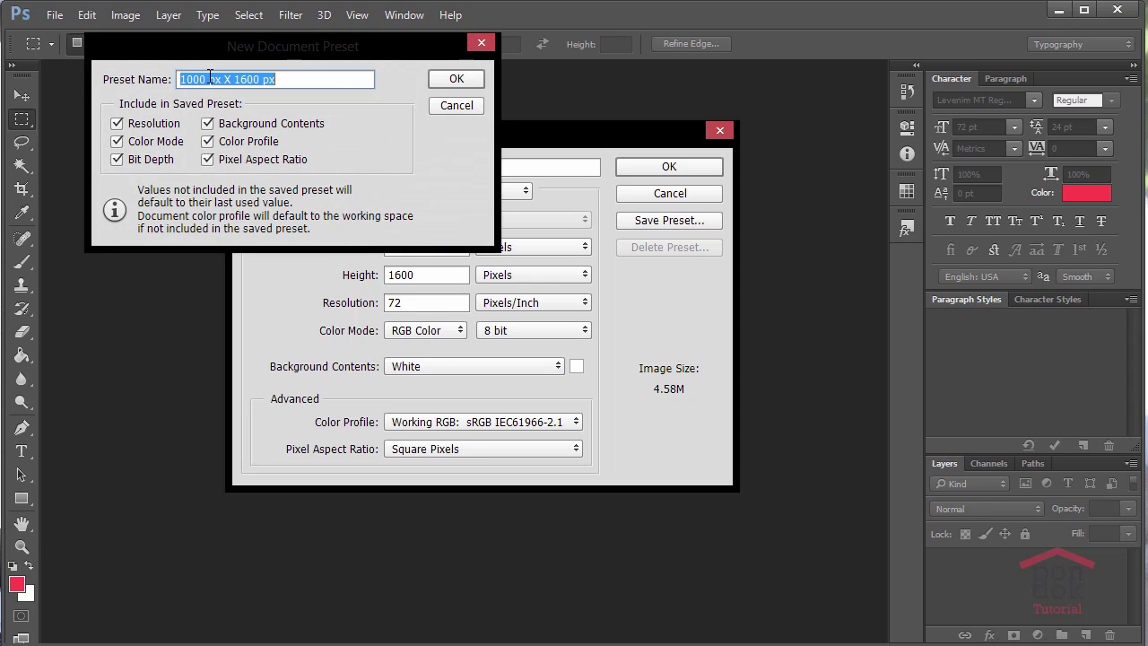
click(477, 81)
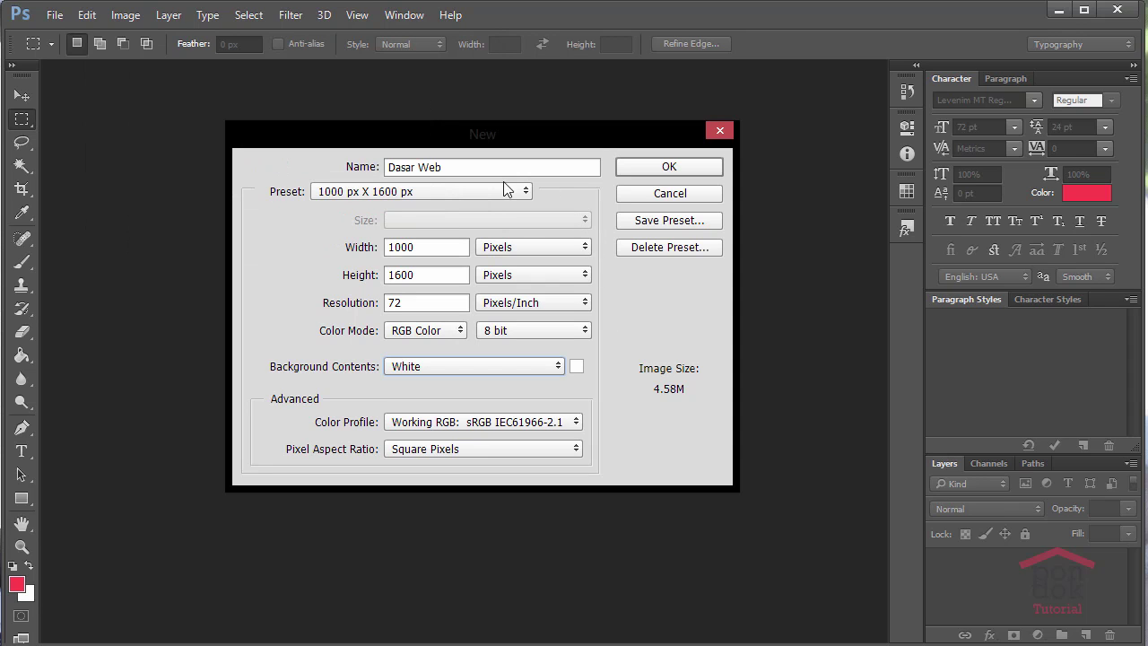
click(470, 192)
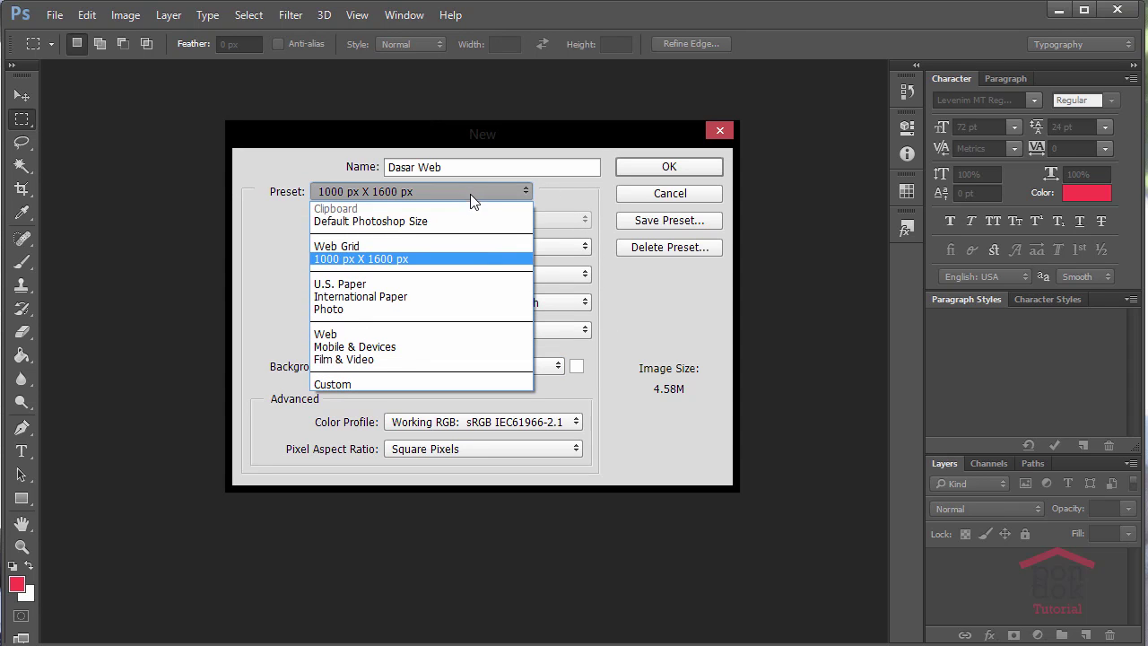
click(425, 260)
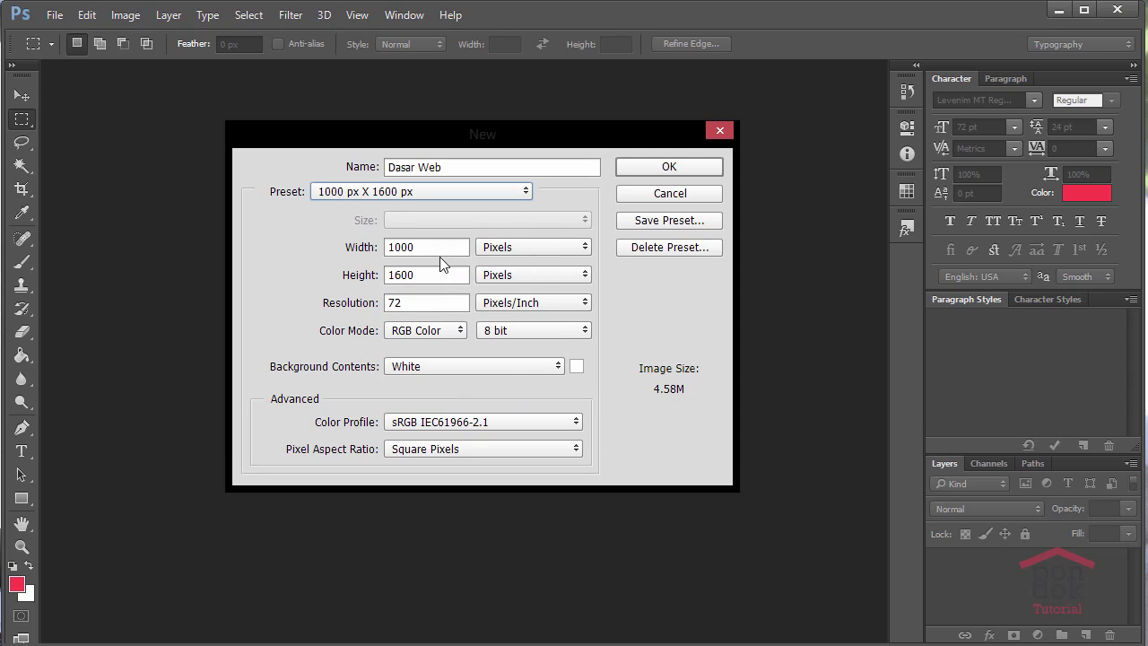
click(688, 167)
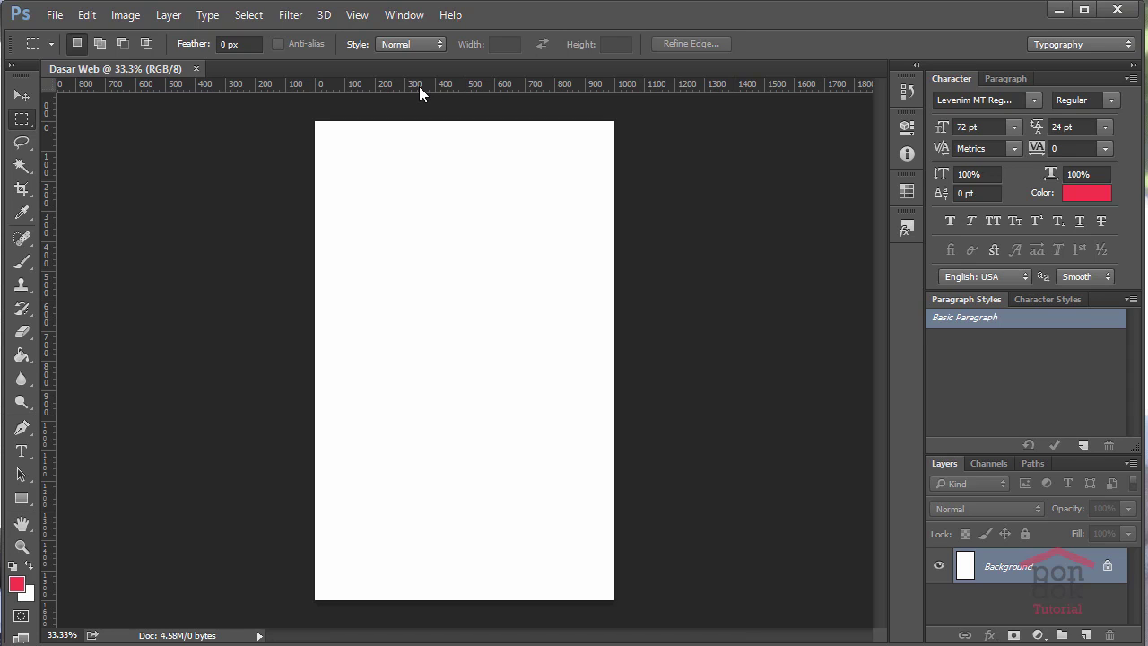
Hide the rulers, show them again, and check the Rulers display option.
key(ctrl+r)
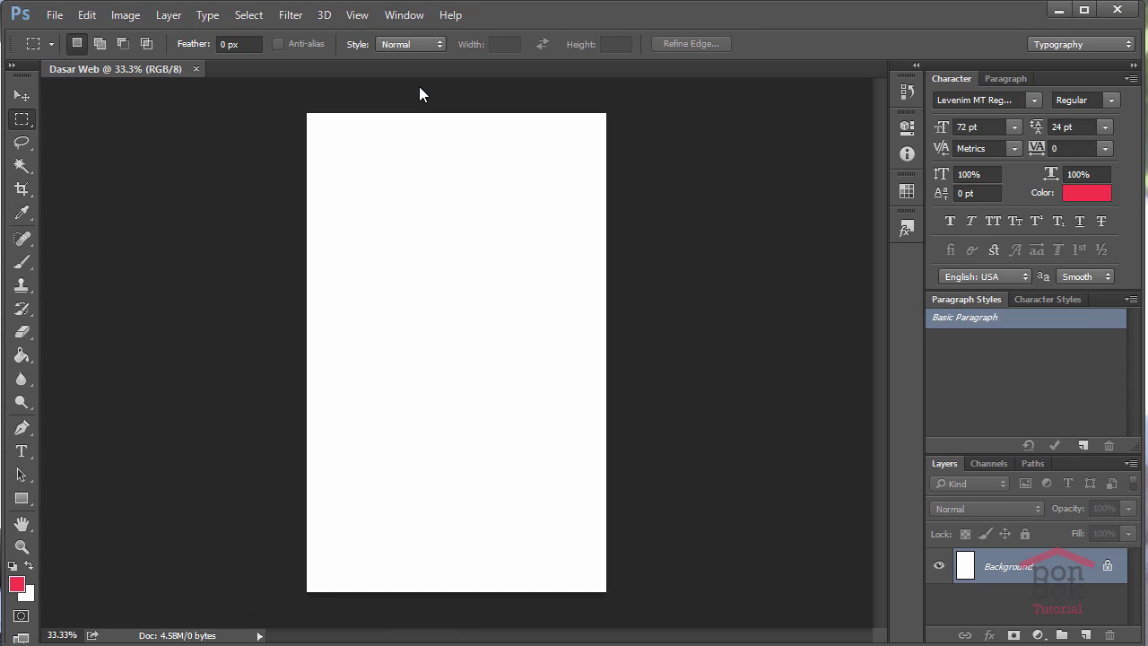
key(ctrl+r)
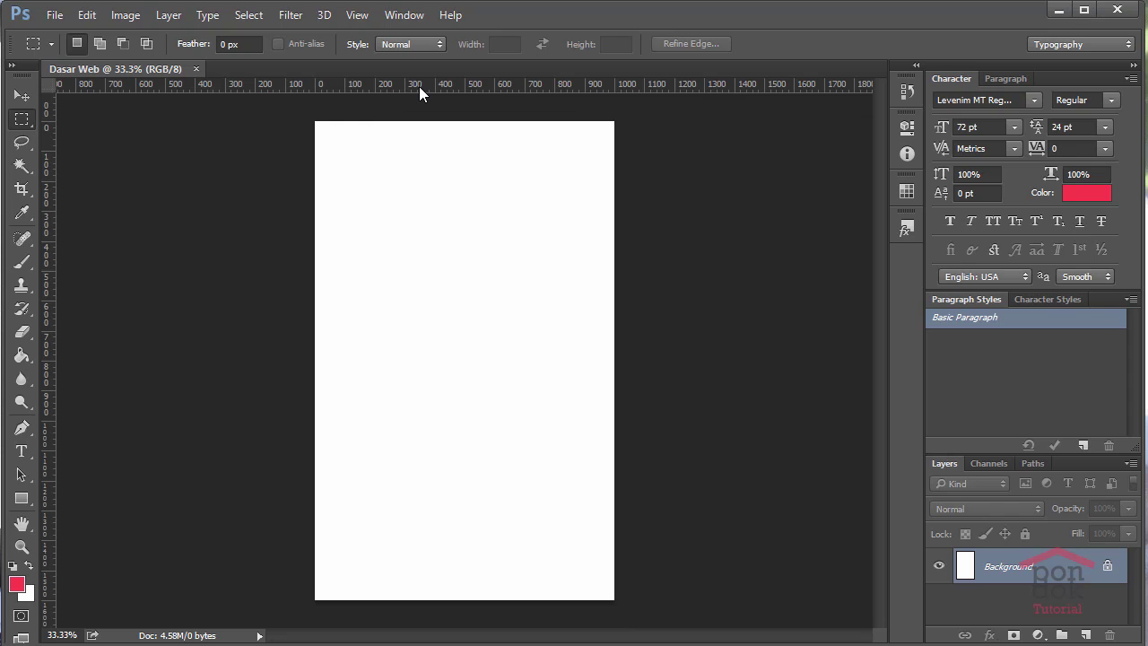
click(360, 20)
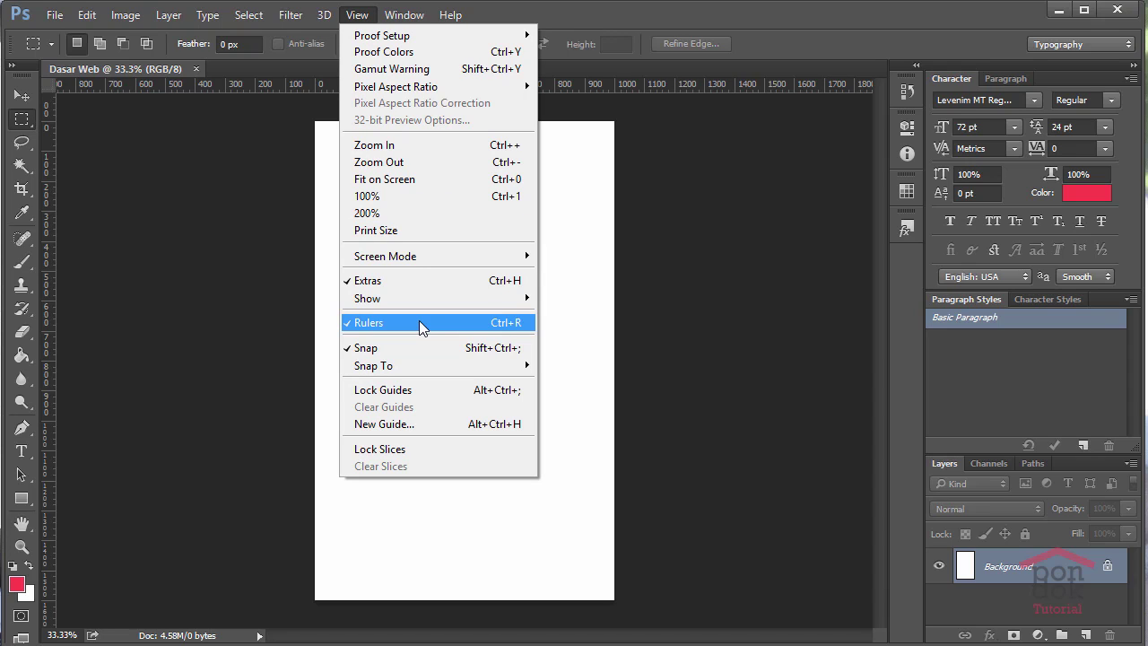
click(622, 296)
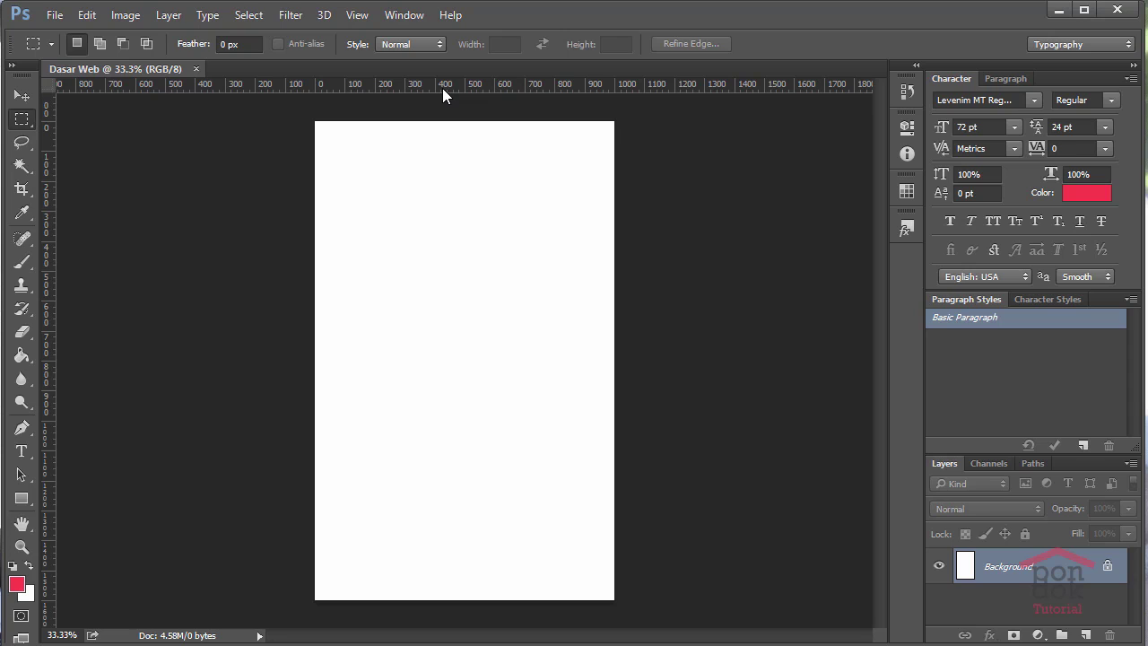
Set the ruler units to pixels and add a horizontal guide at about 80 px and vertical guides at about 50 px and 940 px.
right_click(391, 87)
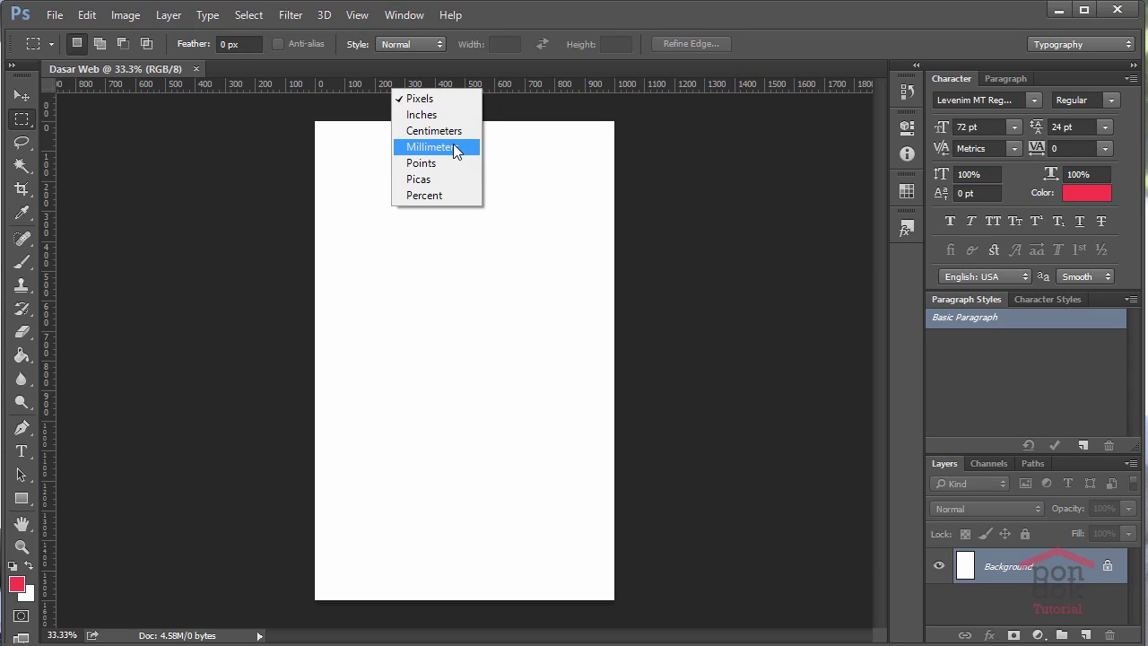
click(443, 98)
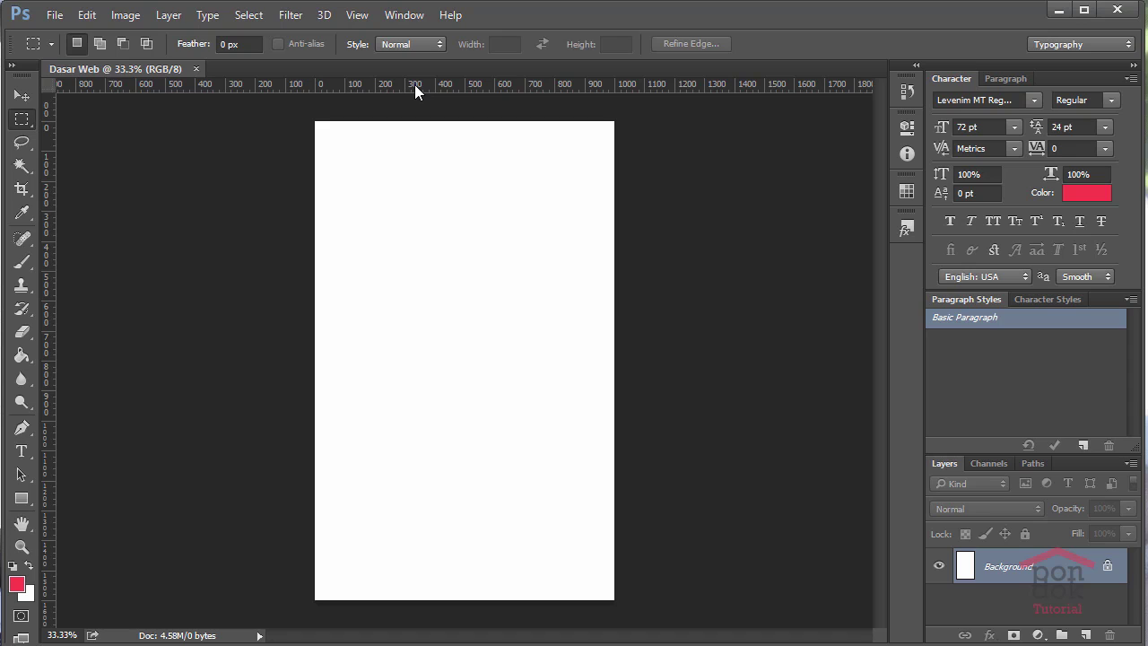
drag(414, 84, 456, 144)
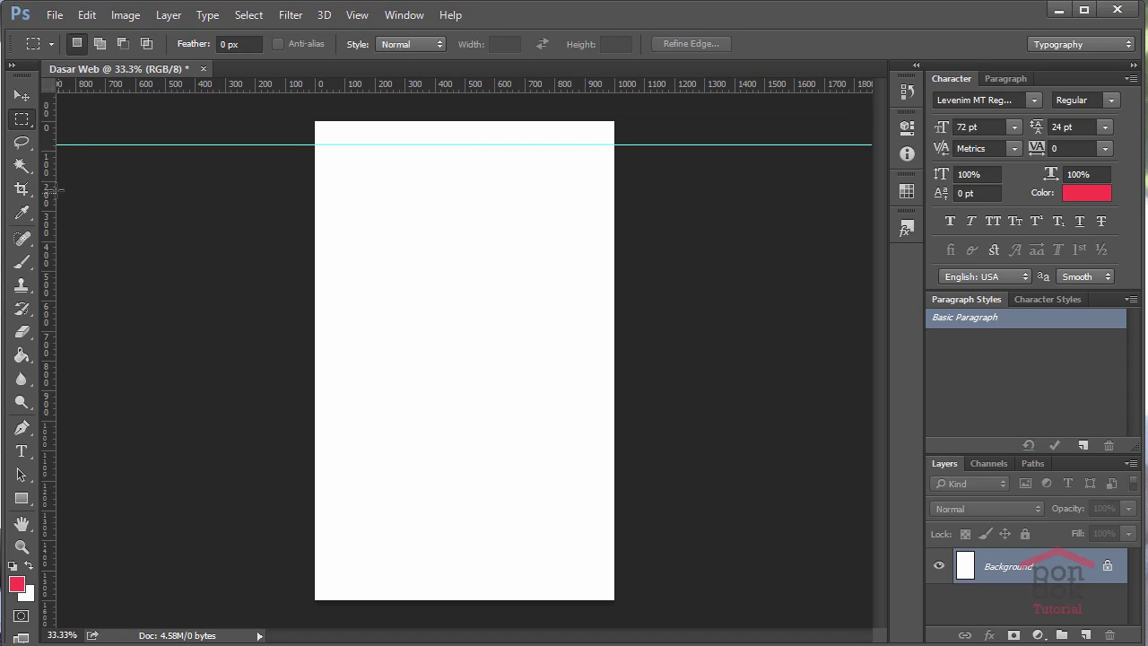
drag(50, 191, 331, 219)
drag(50, 218, 596, 202)
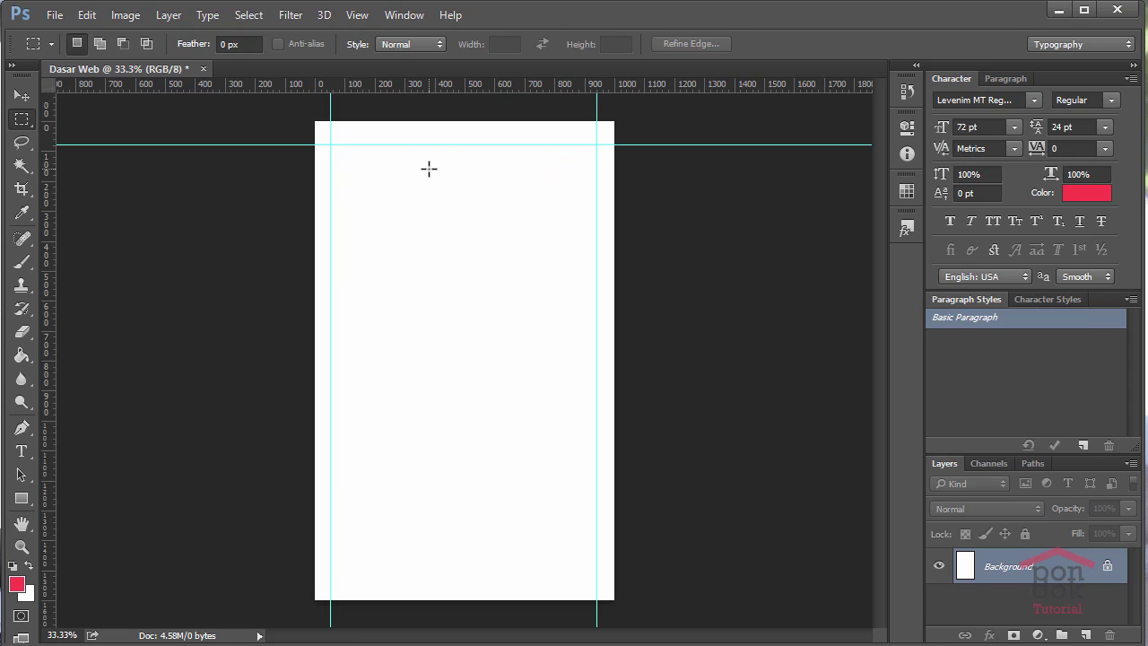
Clear all guides from the document and check the shortcut listed for the New Guide command.
click(357, 15)
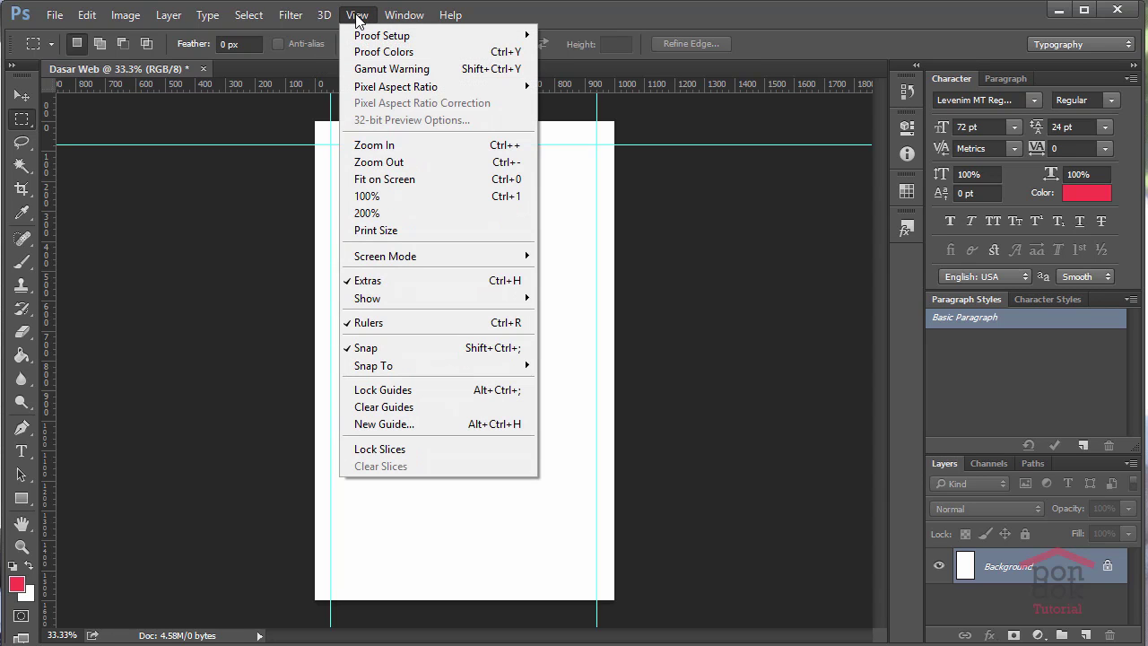
click(394, 407)
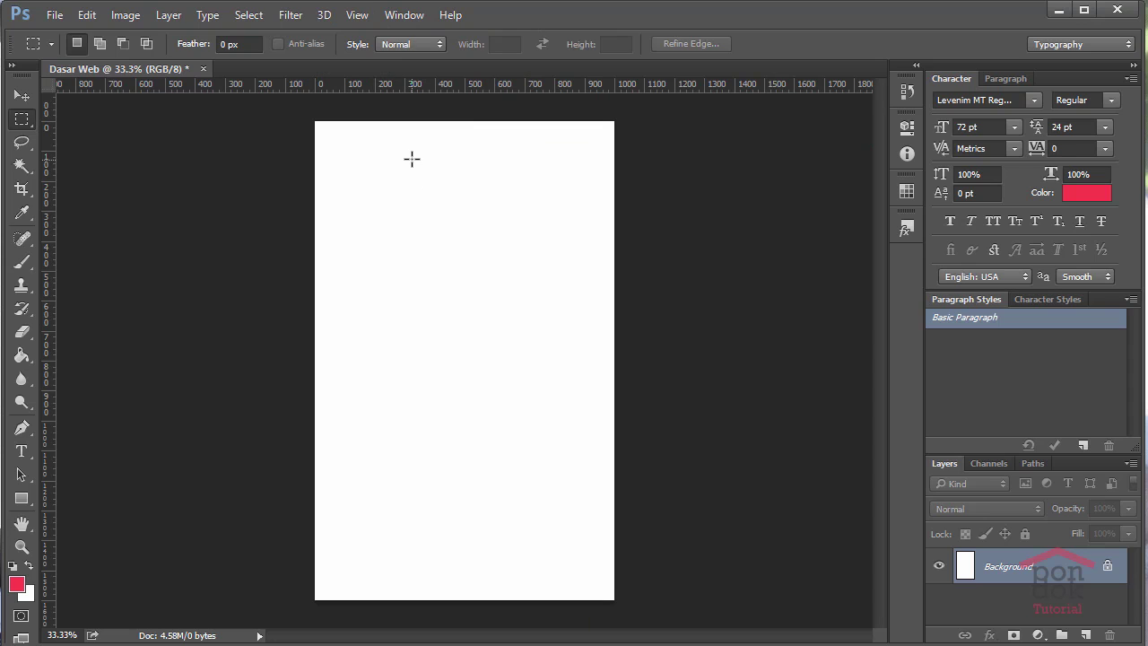
click(358, 15)
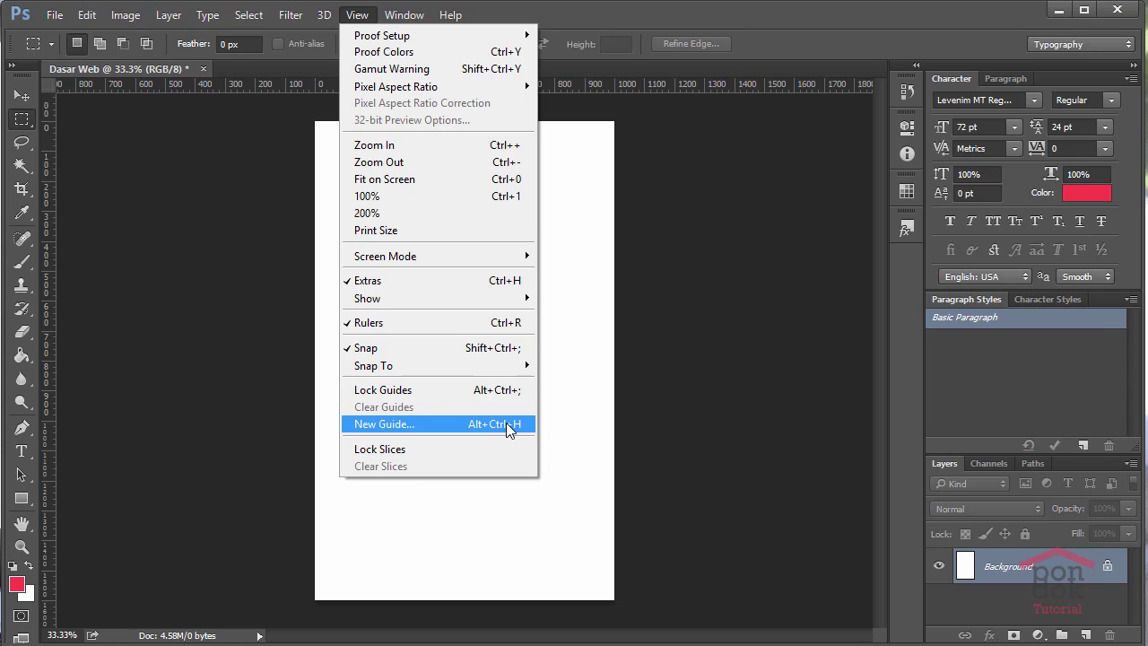
click(104, 26)
Open the keyboard shortcuts editor and expand the View group of the application menu commands.
click(87, 16)
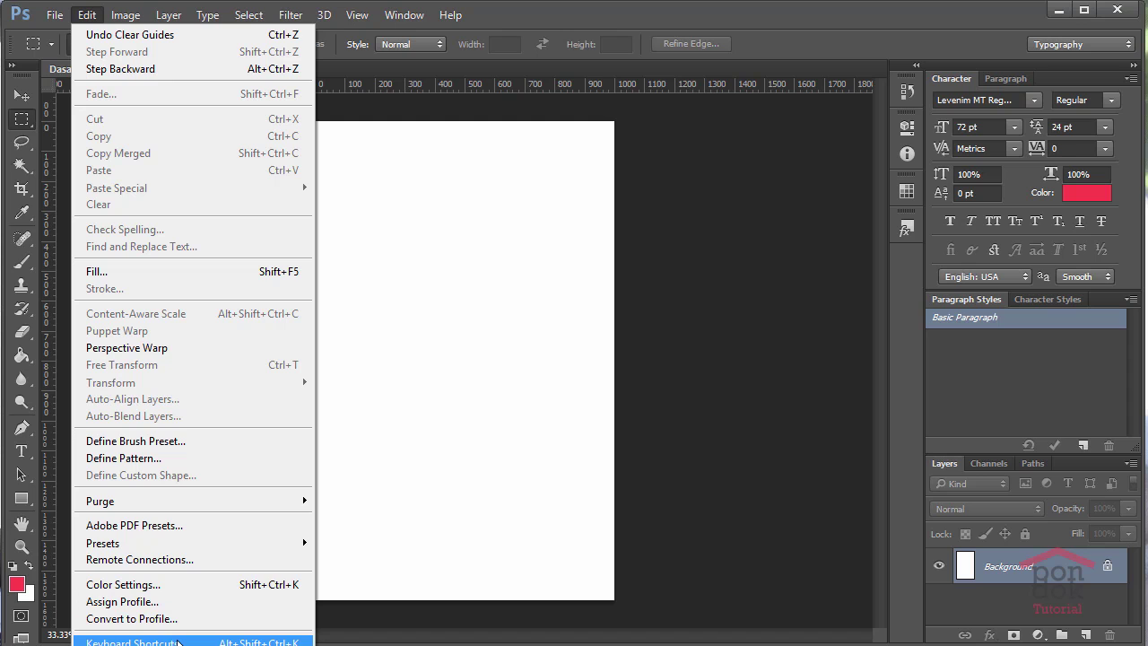
click(178, 642)
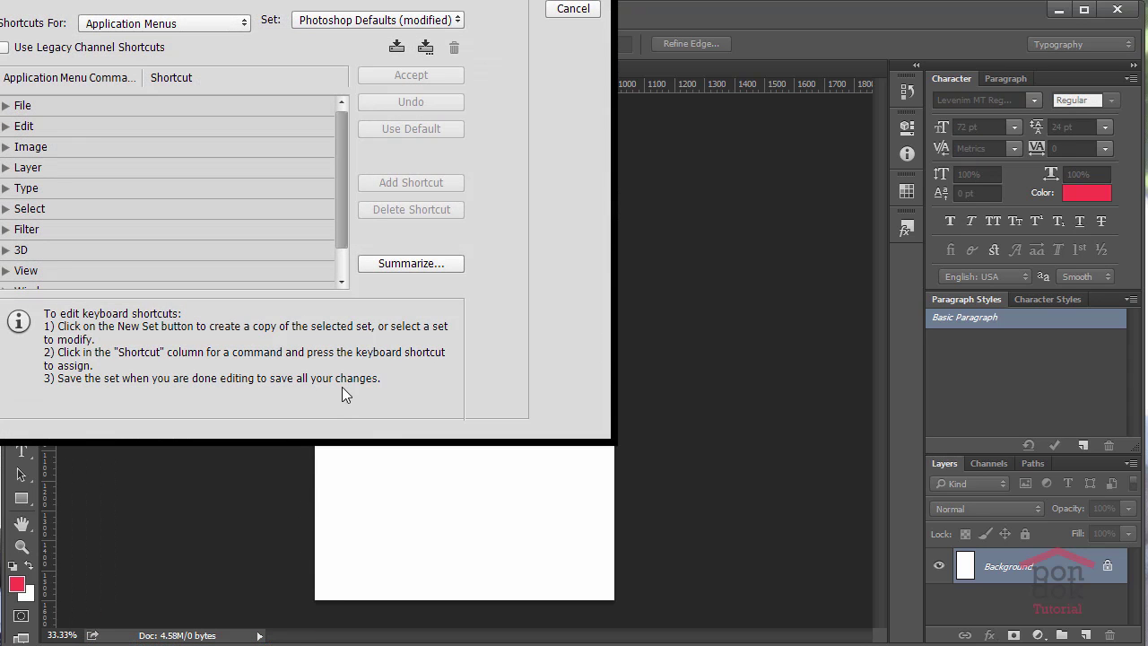
scroll(35, 225, down, 1)
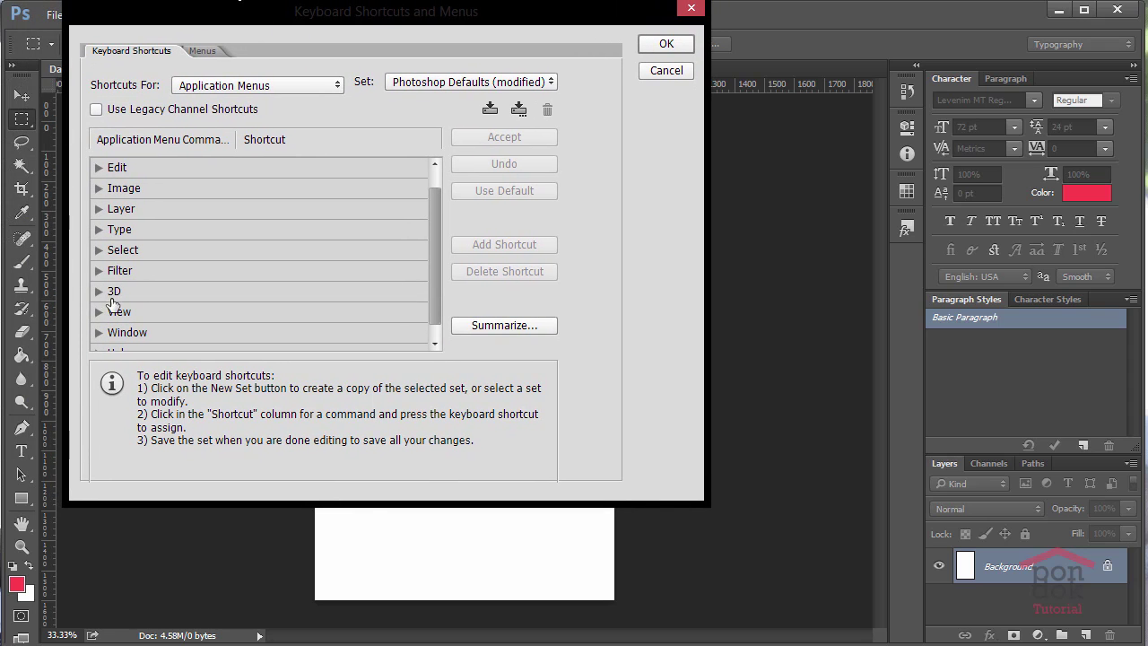
click(104, 313)
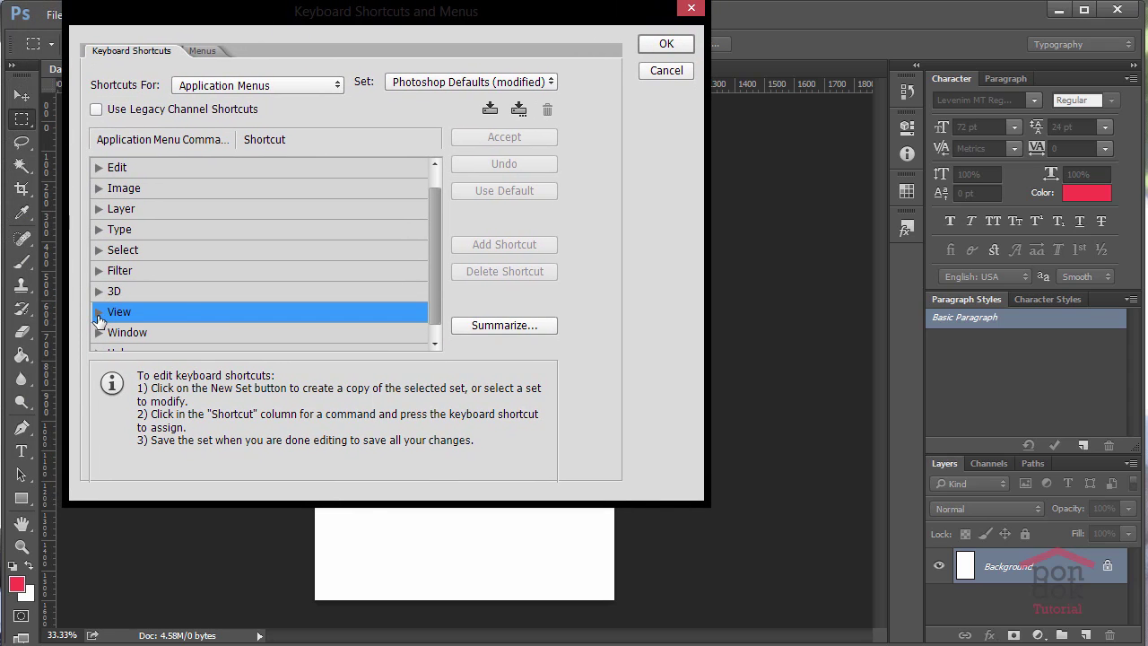
click(100, 312)
Examine the shortcut assigned to the New Guide command among the View commands, and close the shortcuts editor.
scroll(184, 312, down, 2)
scroll(183, 311, down, 1)
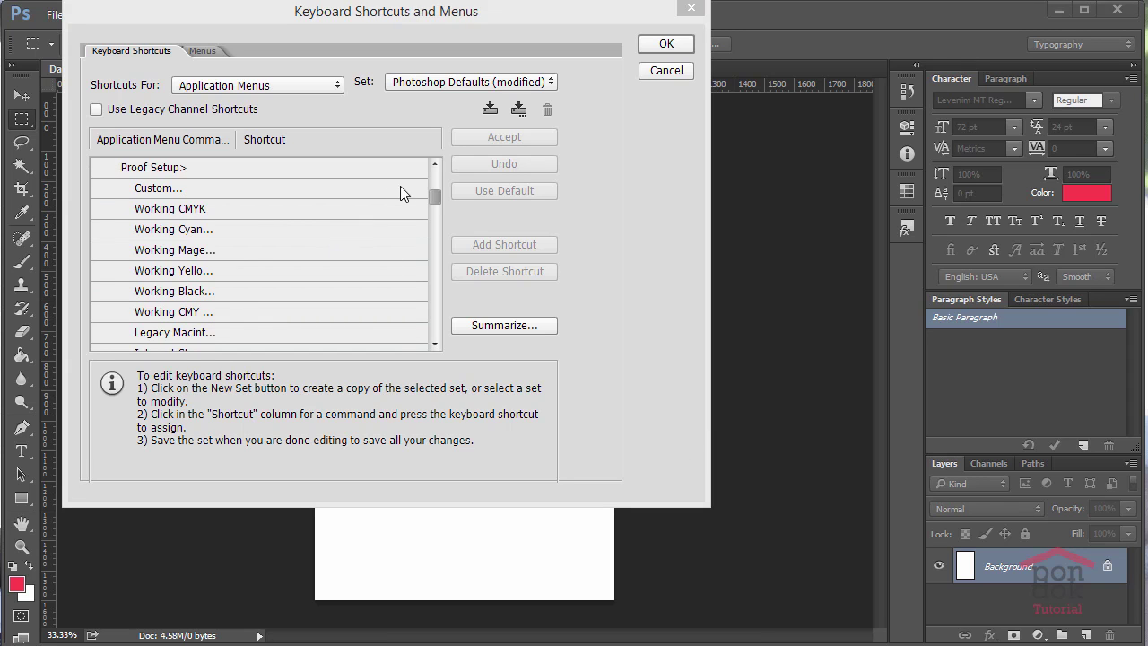
click(437, 218)
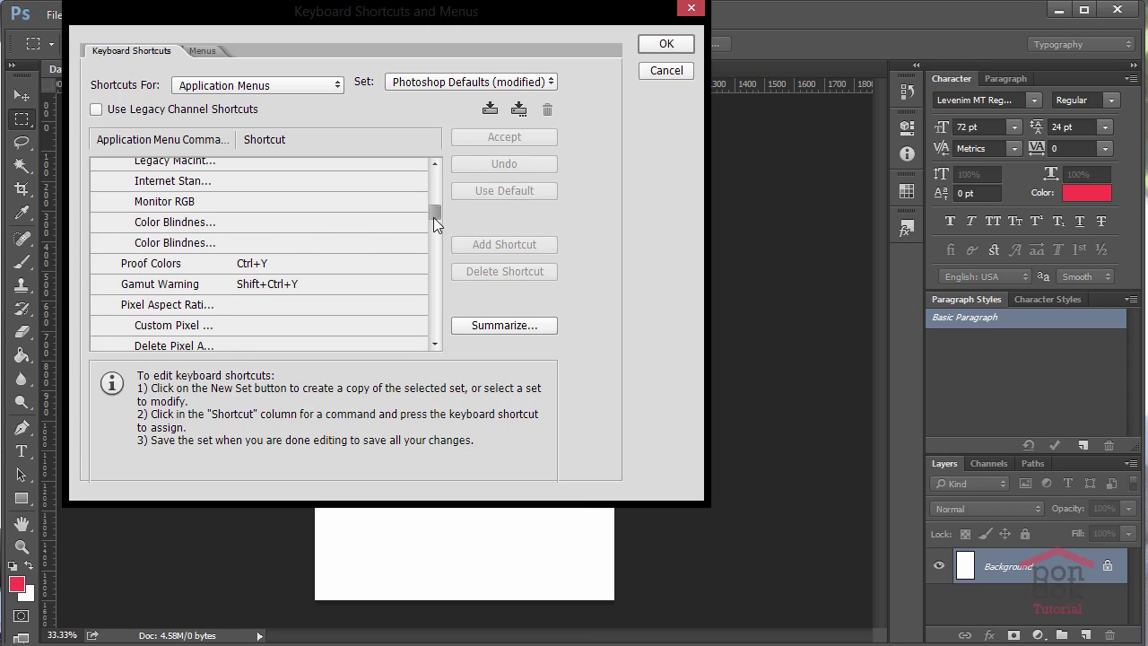
scroll(415, 235, down, 9)
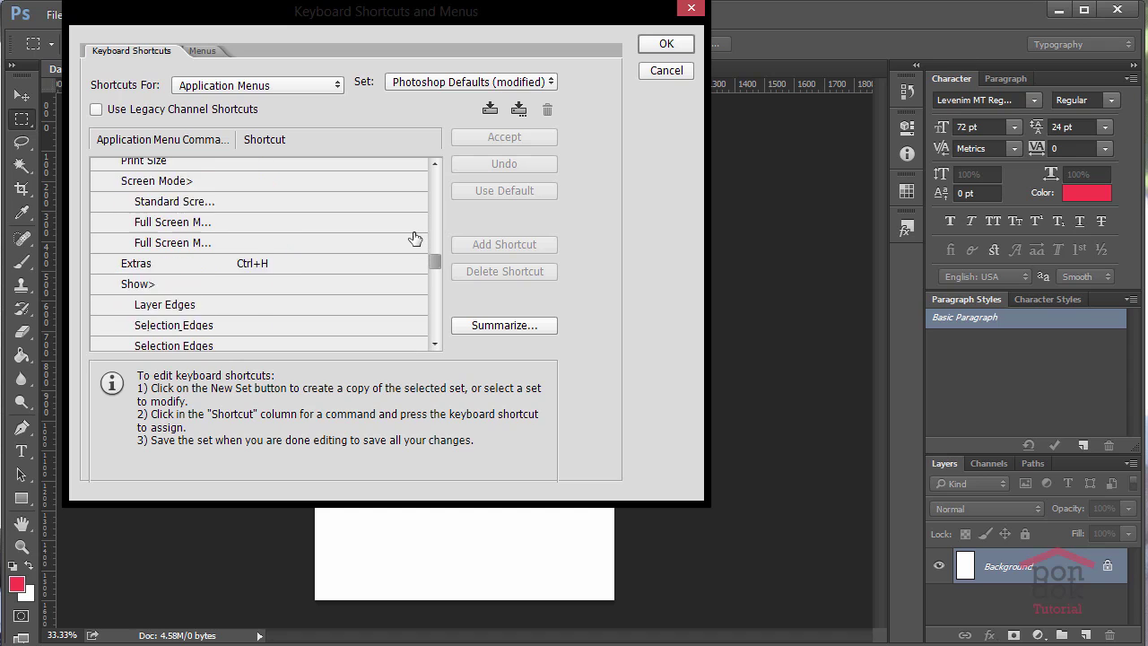
scroll(416, 238, down, 7)
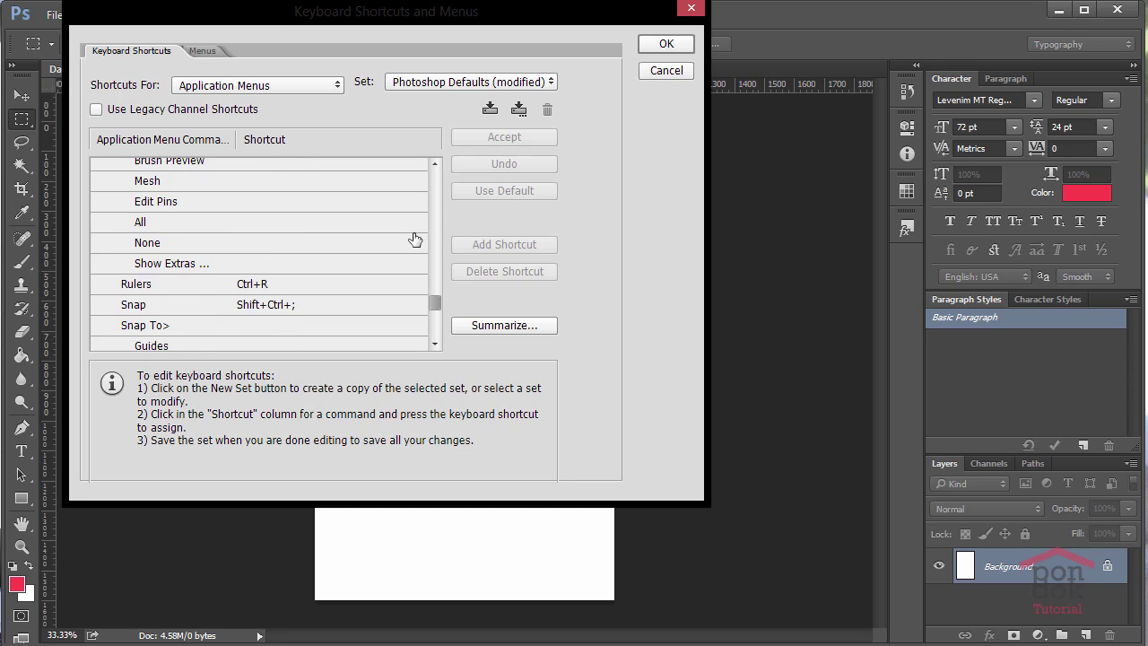
scroll(416, 238, down, 5)
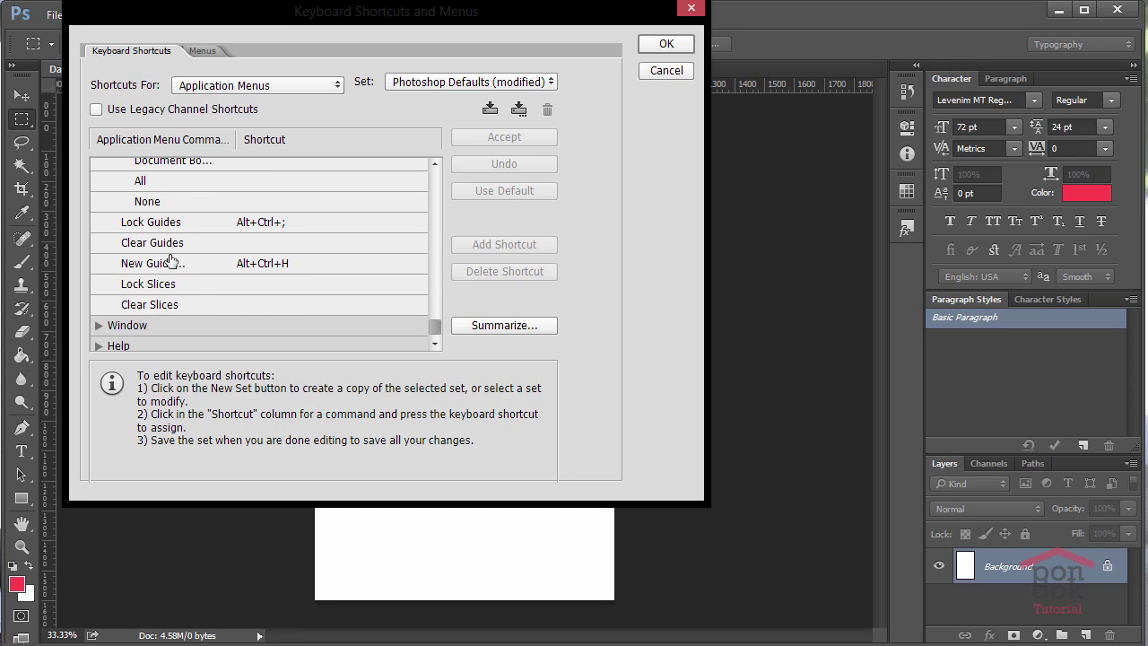
click(152, 268)
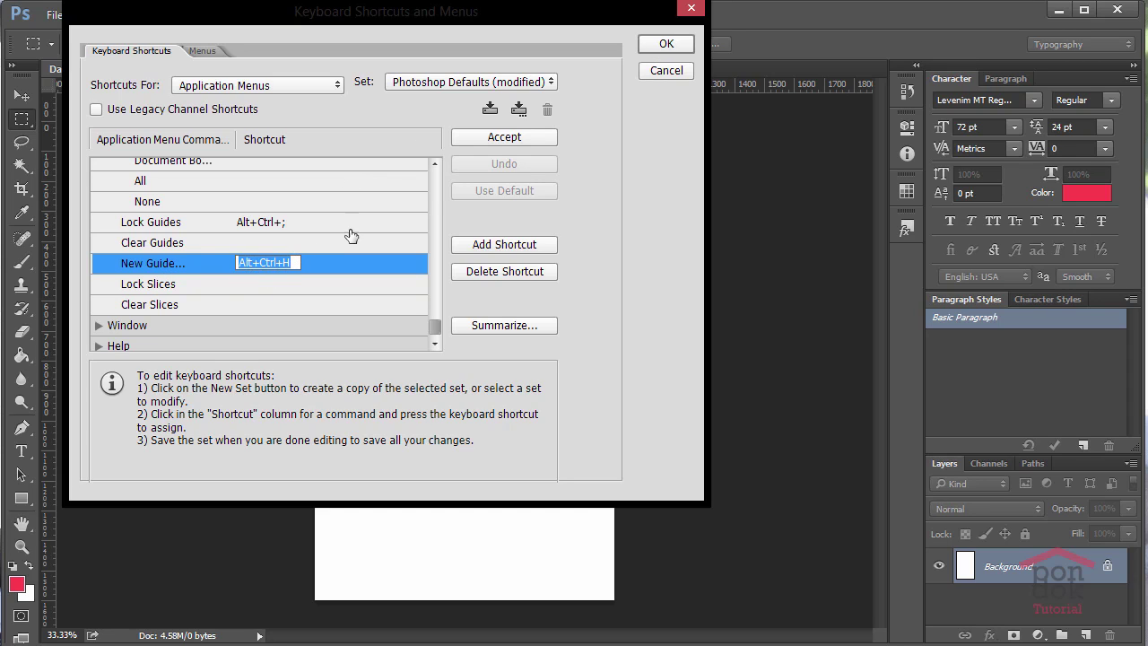
click(660, 44)
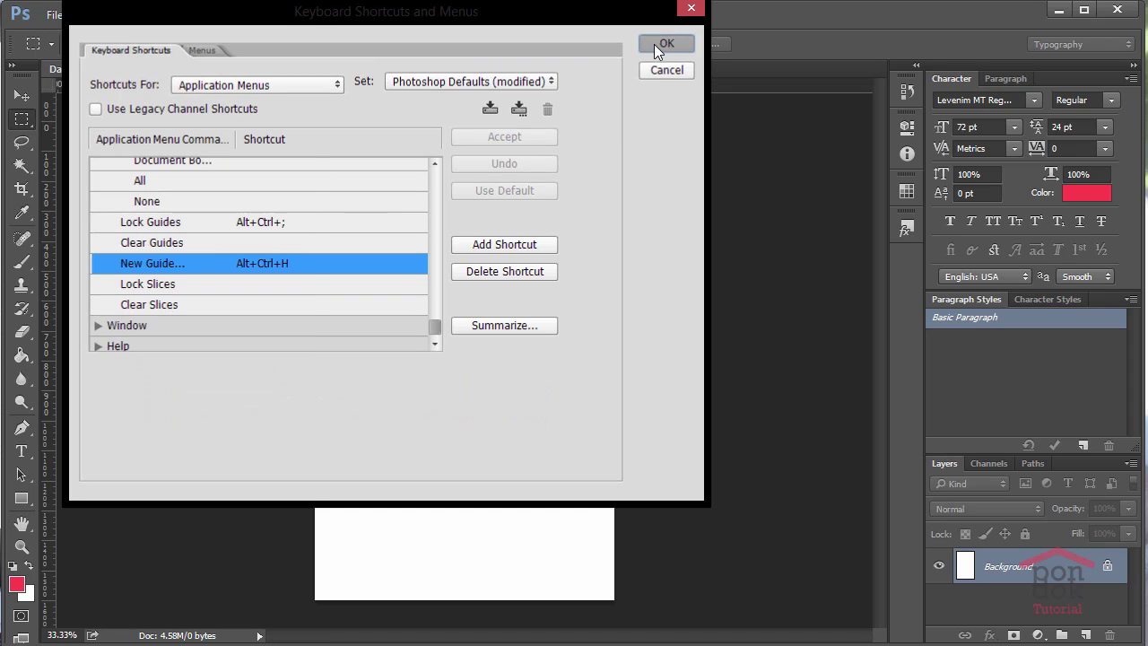
click(654, 44)
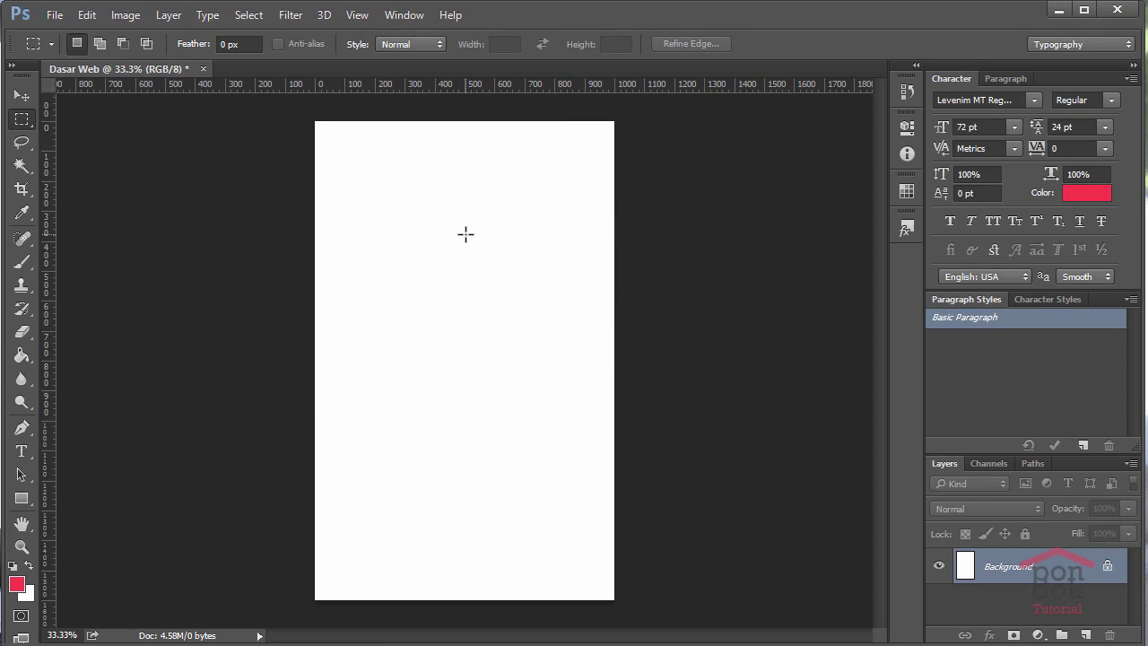
Create a horizontal guide at 50 px and test it by selecting and deselecting the strip above it.
key(ctrl+alt+h)
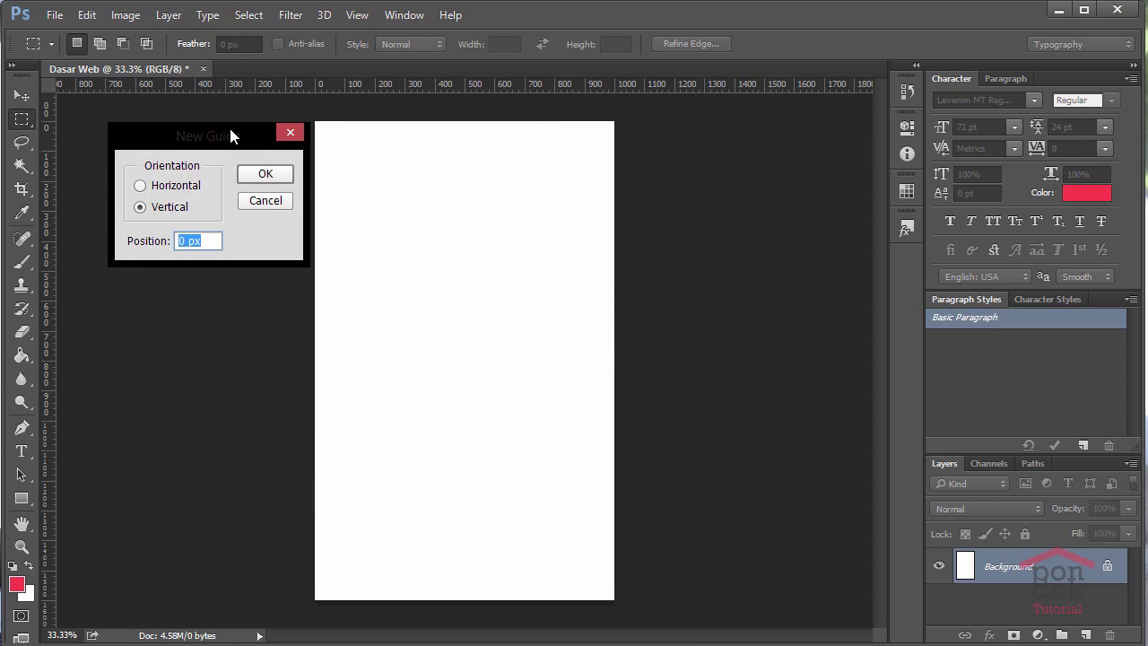
drag(231, 134, 583, 197)
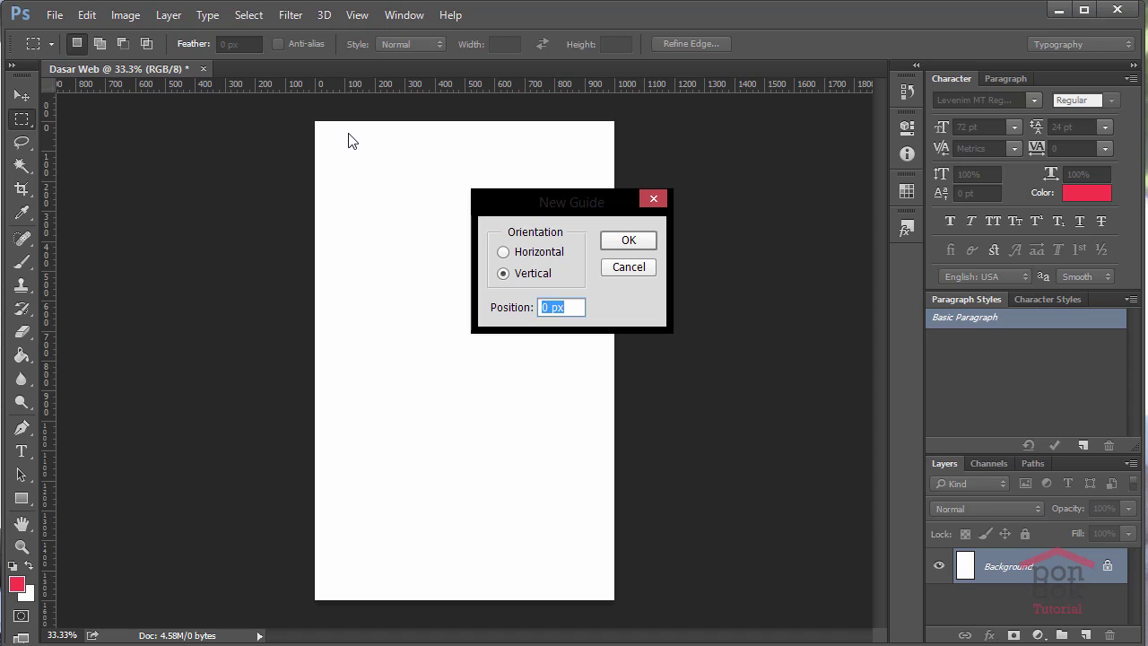
click(503, 252)
click(543, 308)
text(5)
click(616, 247)
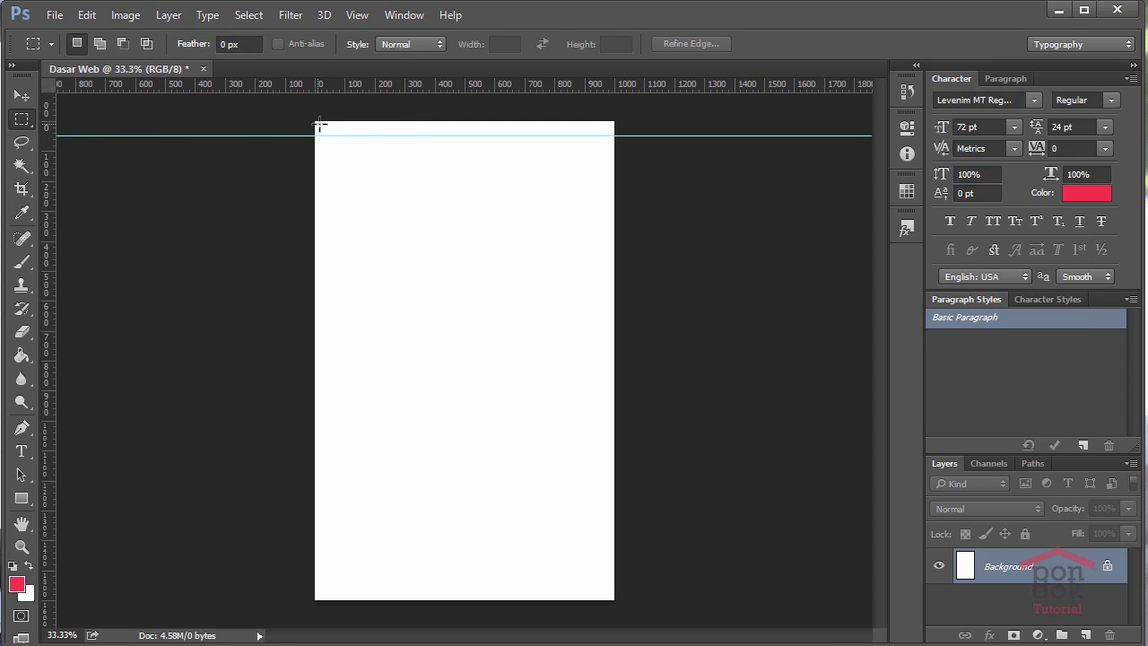
drag(315, 121, 611, 137)
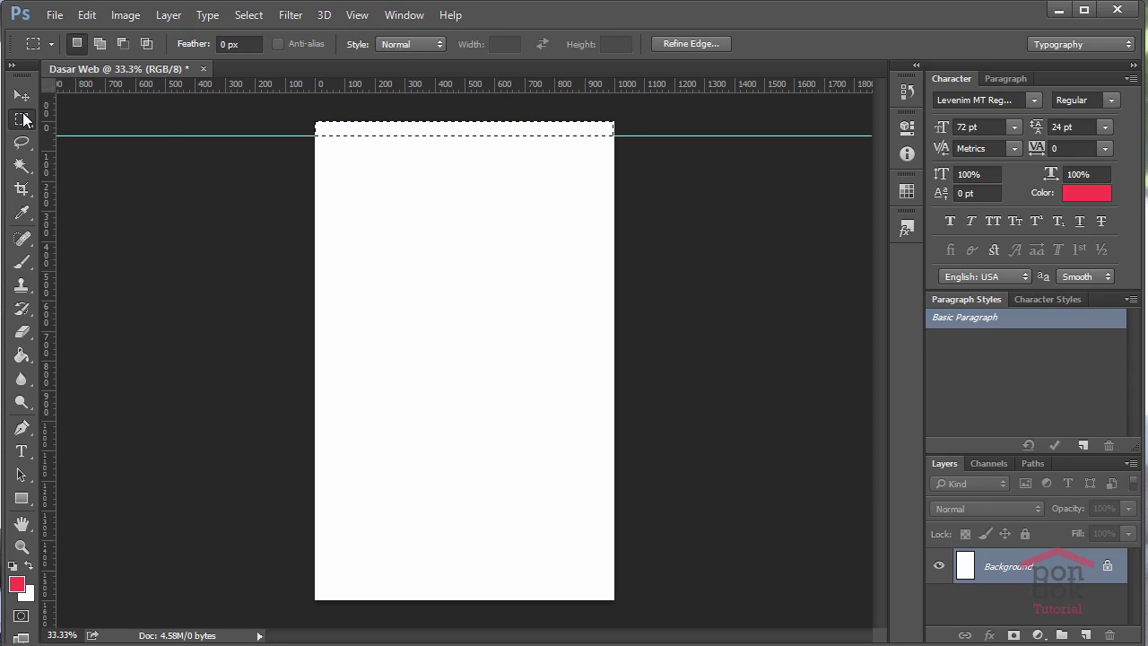
click(364, 133)
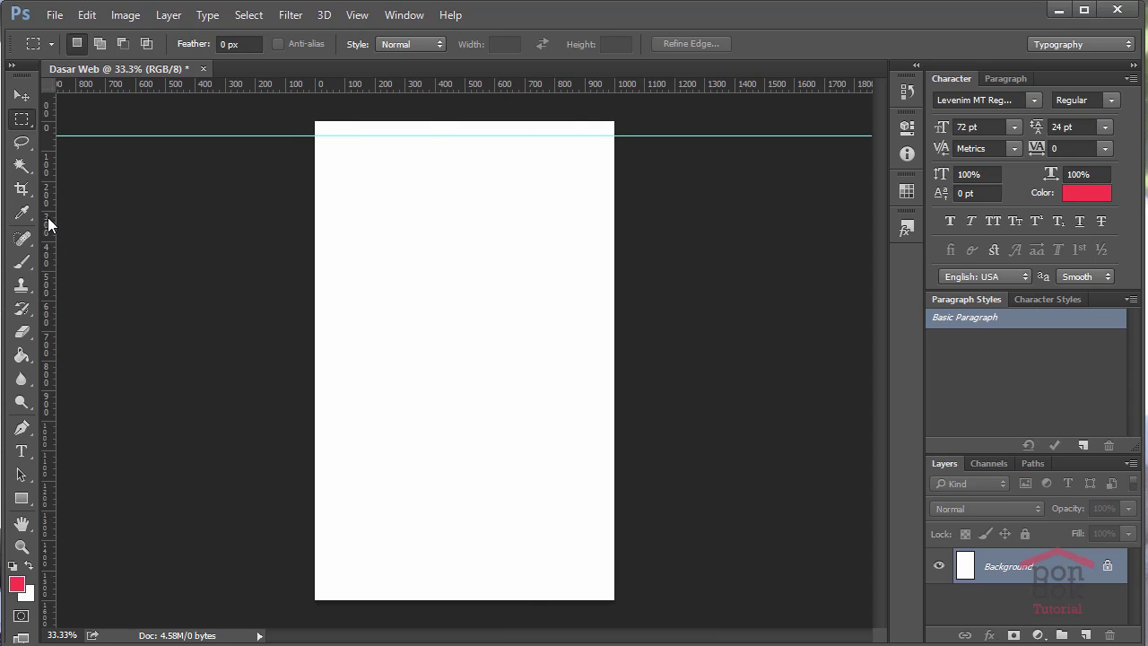
Add guides along all four canvas edges, and test them by selecting and deselecting the strip between the two upper horizontal guides.
drag(44, 220, 313, 254)
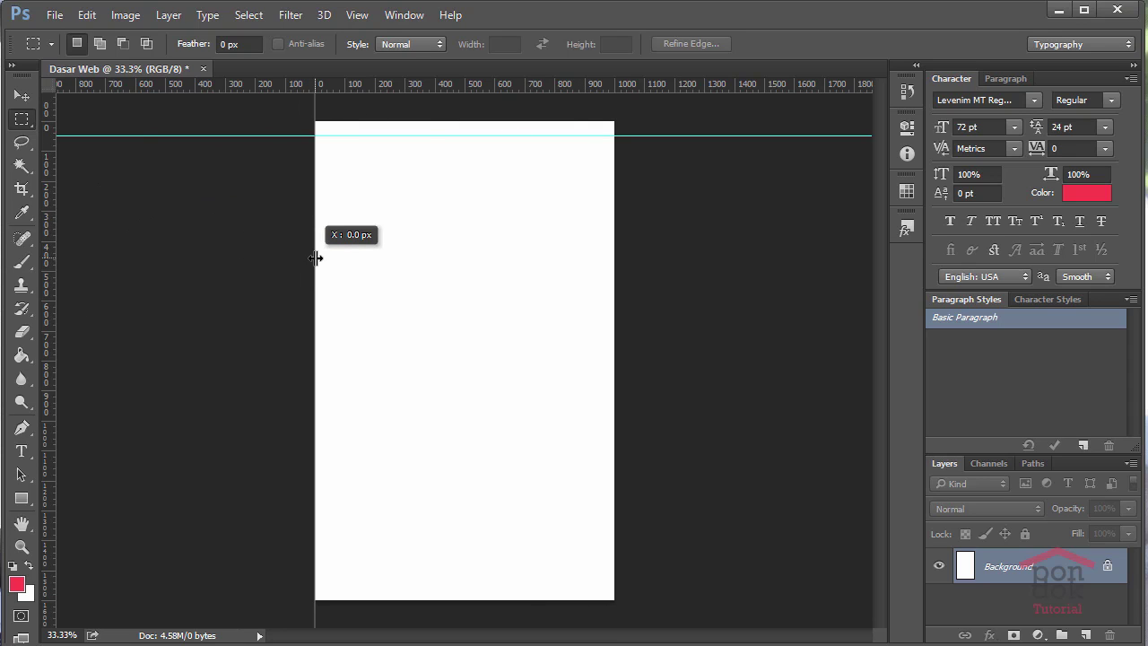
drag(460, 86, 469, 120)
drag(51, 306, 610, 348)
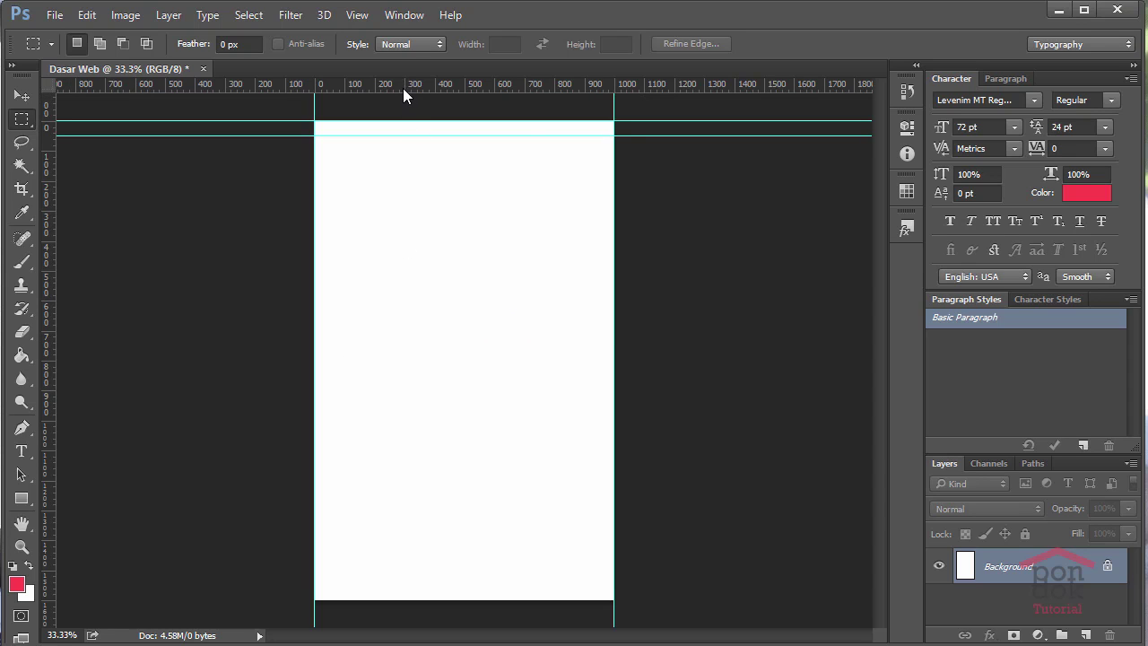
drag(402, 88, 488, 601)
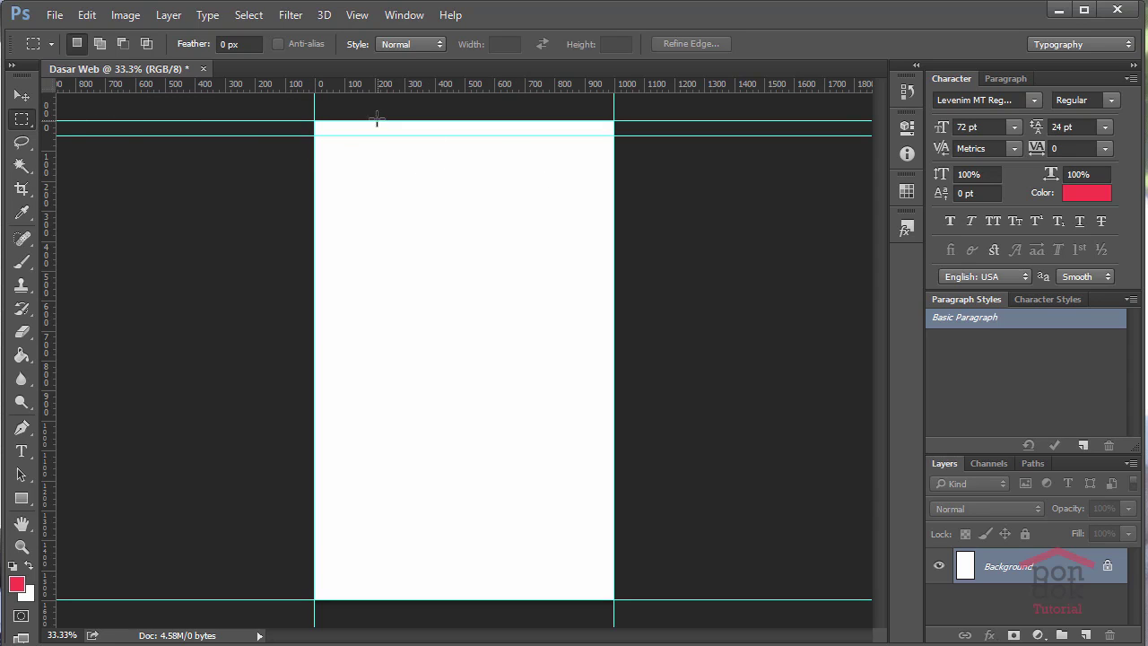
drag(316, 121, 612, 135)
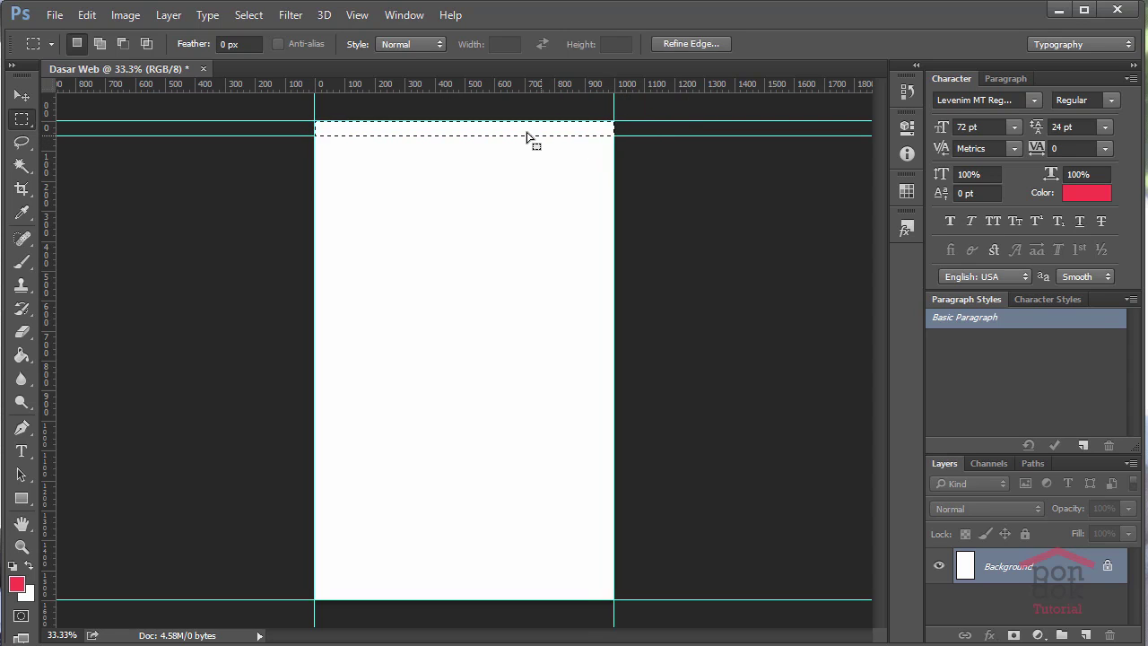
click(530, 138)
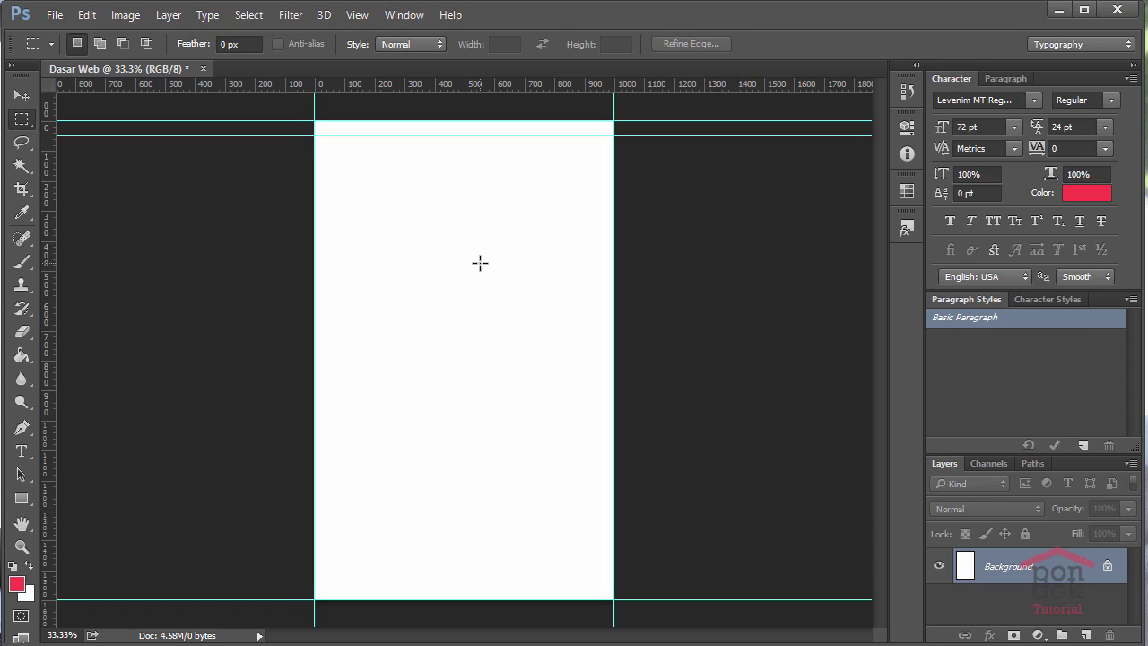
Create a horizontal guide at 1550 px near the lower edge of the canvas.
key(alt+v)
key(e)
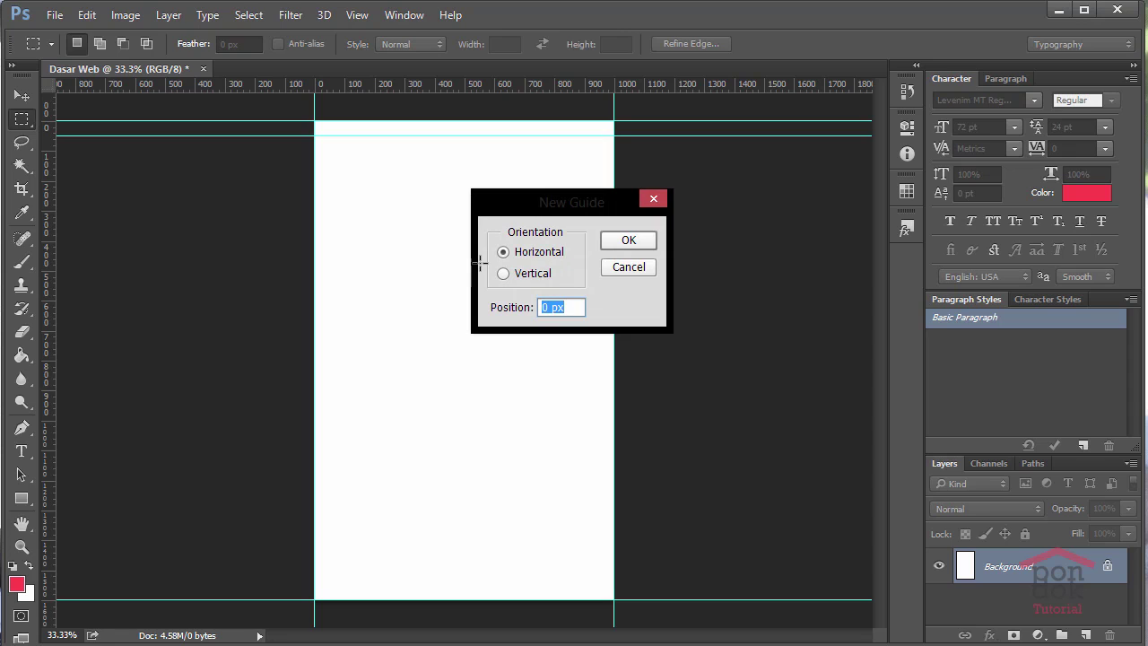
text(1550)
key(Return)
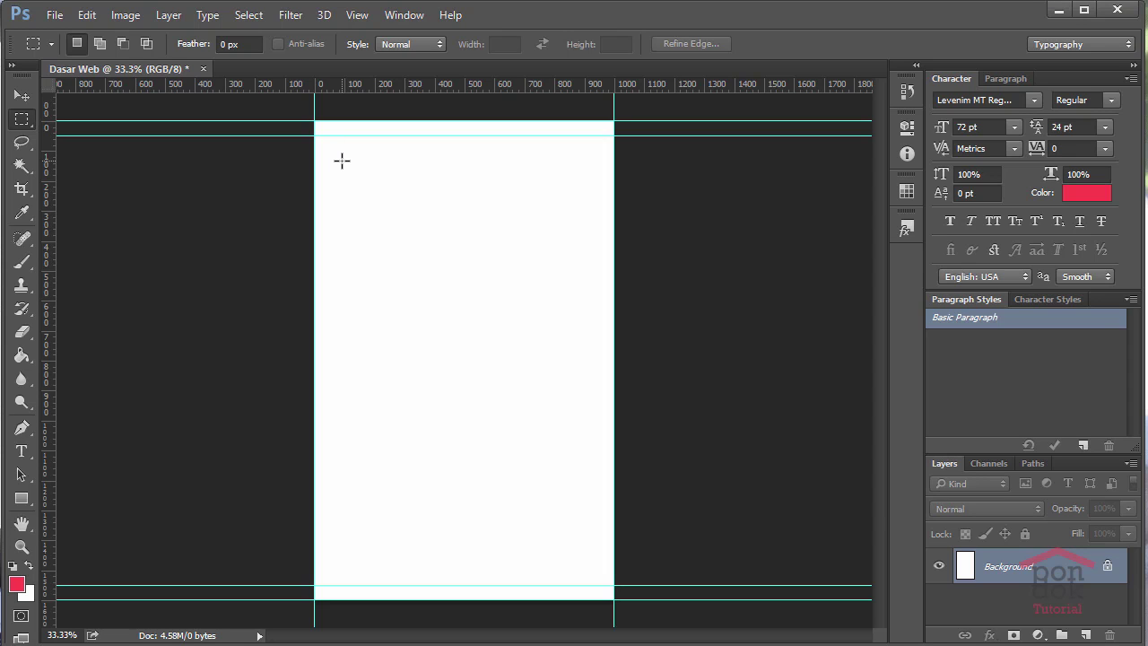
Create a vertical guide at 50 px near the left edge of the canvas.
key(alt+v)
key(e)
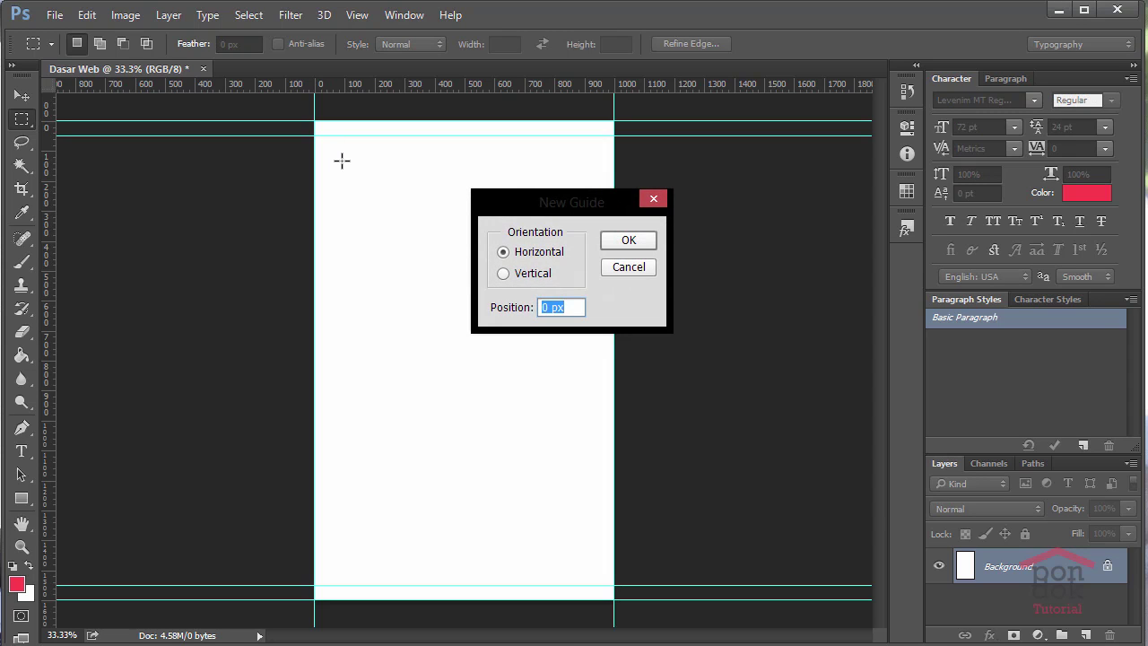
click(503, 273)
click(546, 306)
double_click(546, 306)
text(50)
click(652, 239)
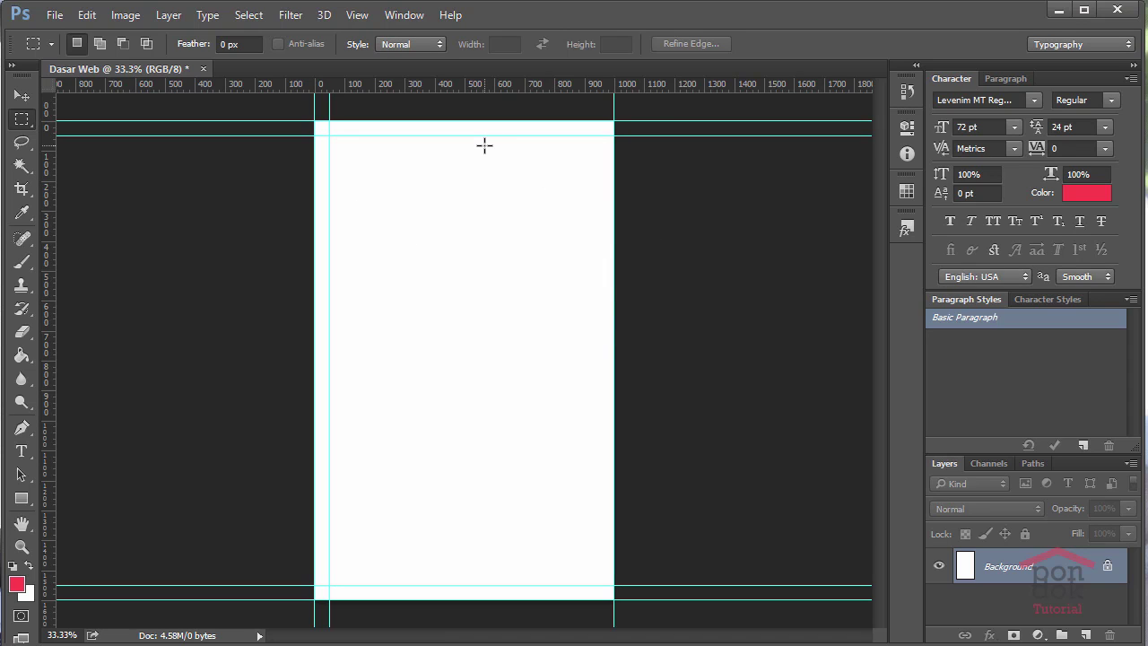
Create a vertical guide at 950 px near the right edge of the canvas.
key(alt+v)
key(e)
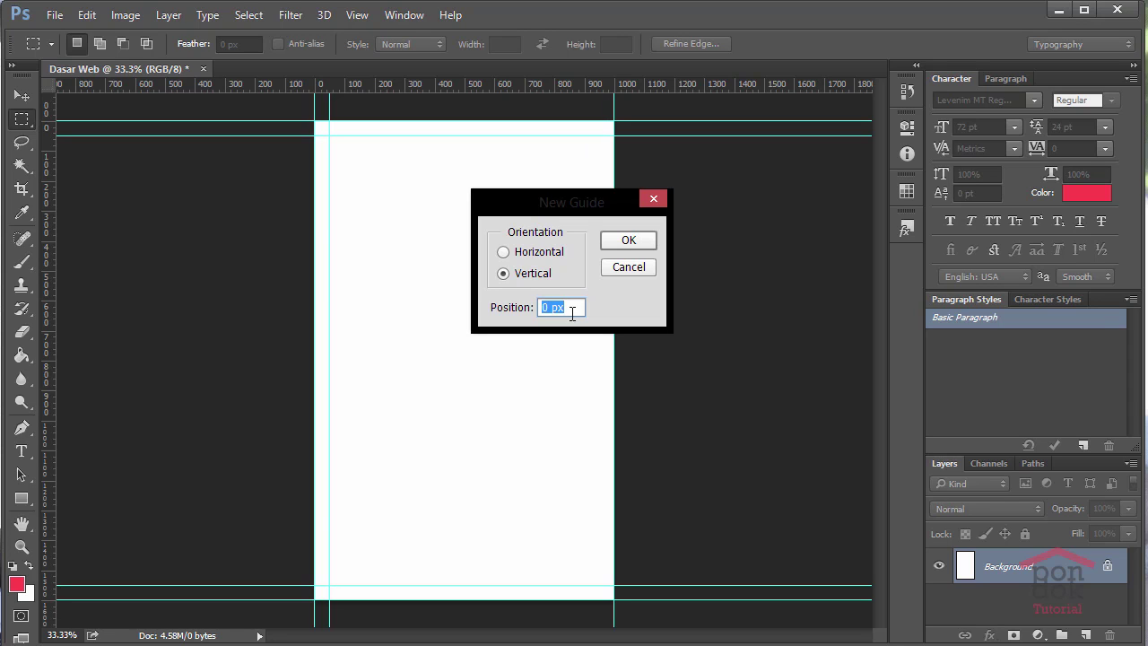
click(542, 310)
text(95)
click(634, 241)
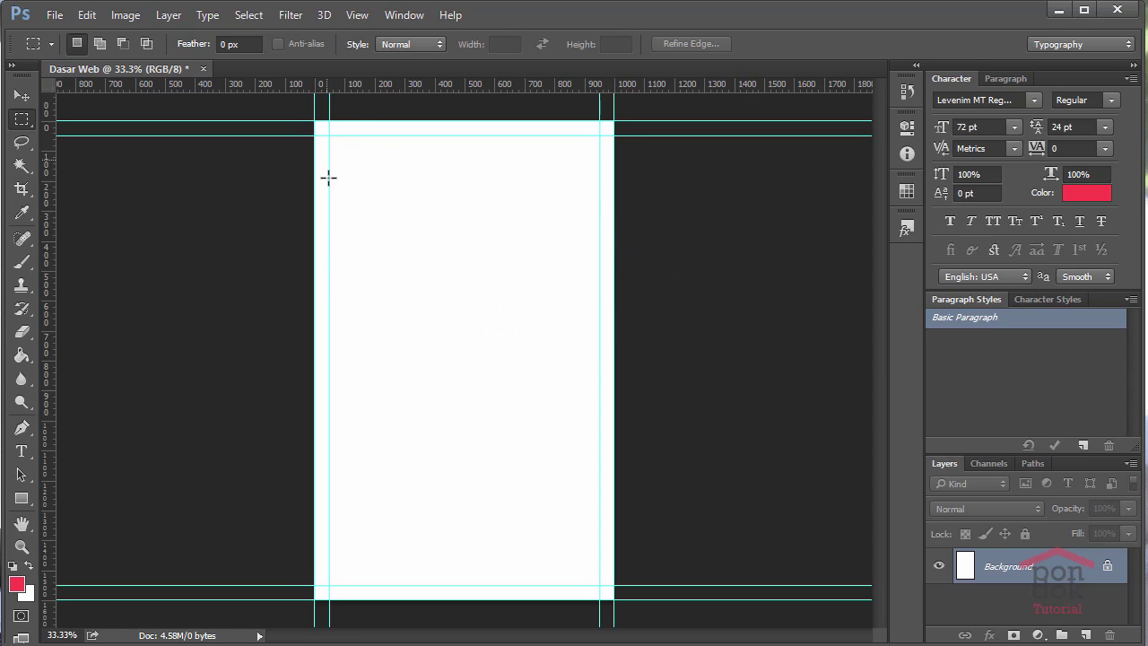